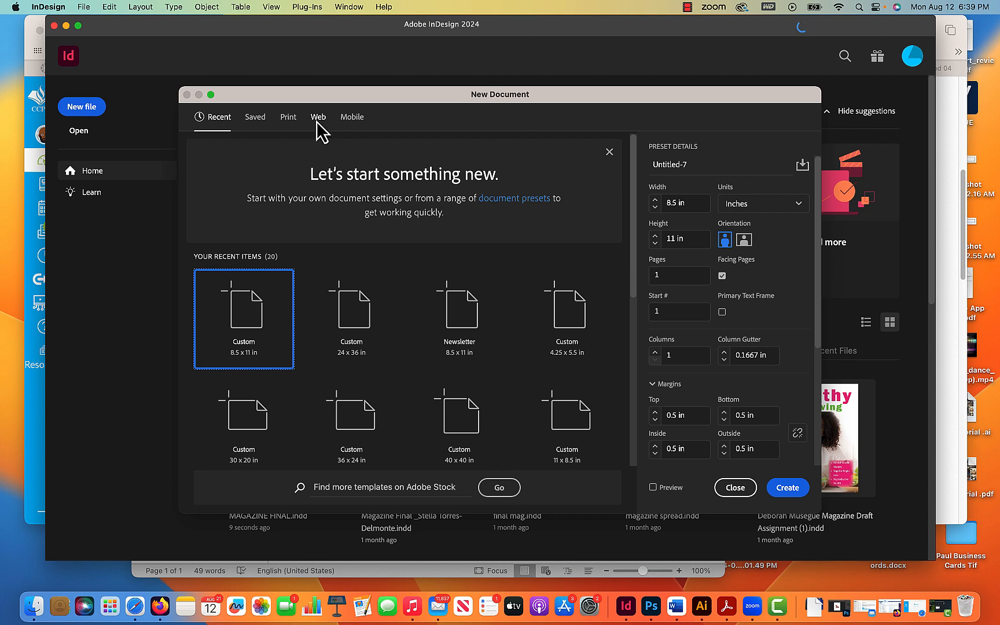
- Switch to the Print presets and name the new document example
left_click(287, 119)
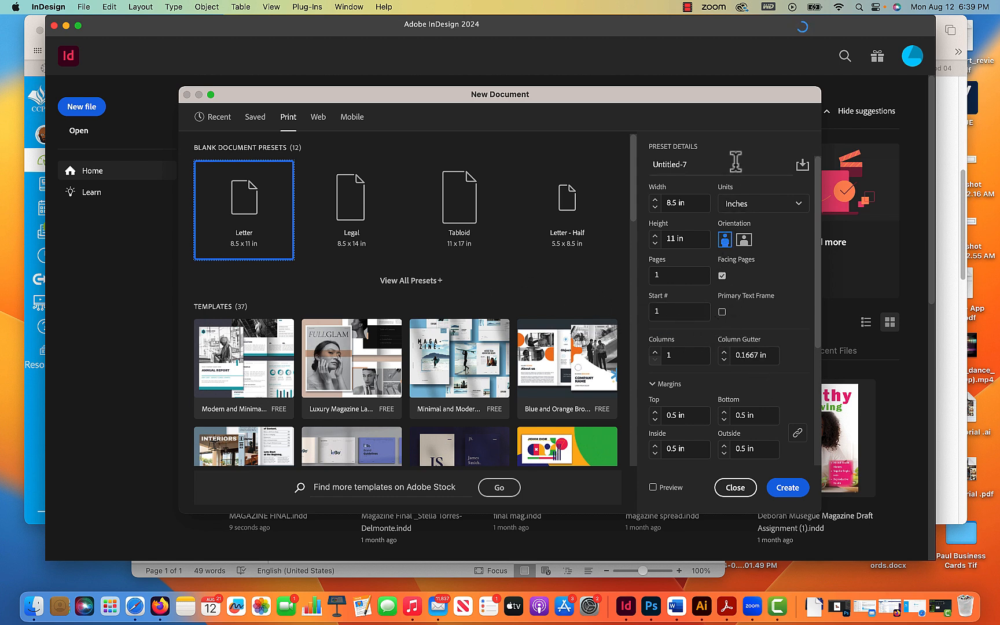
left_click_drag(718, 164, 570, 144)
type("example")
- Set the bleed to 0.125 in on all sides and create the document
left_click_drag(822, 279, 812, 402)
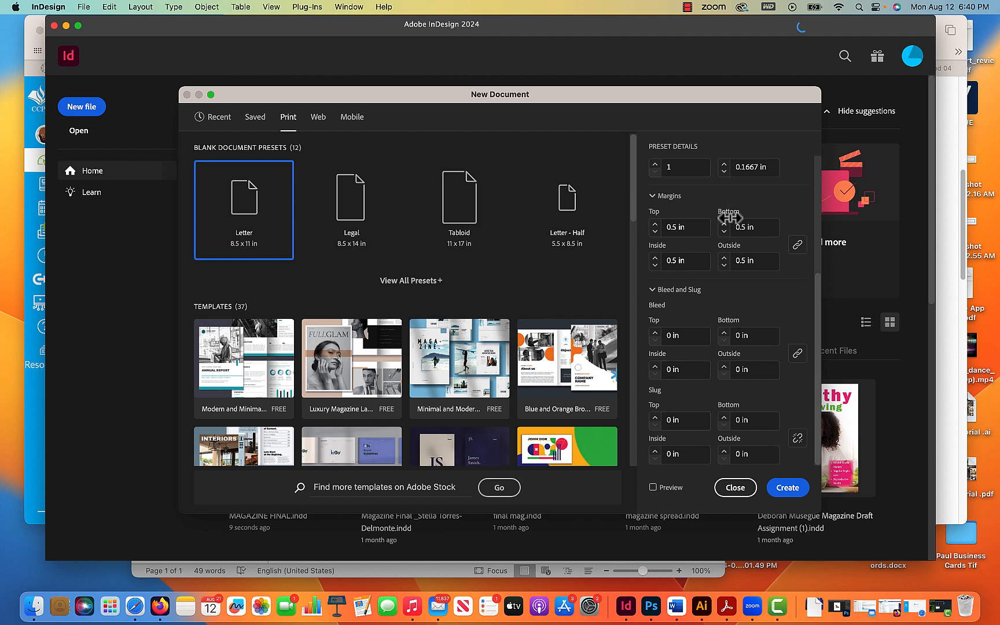
scroll(746, 228, "up", 3)
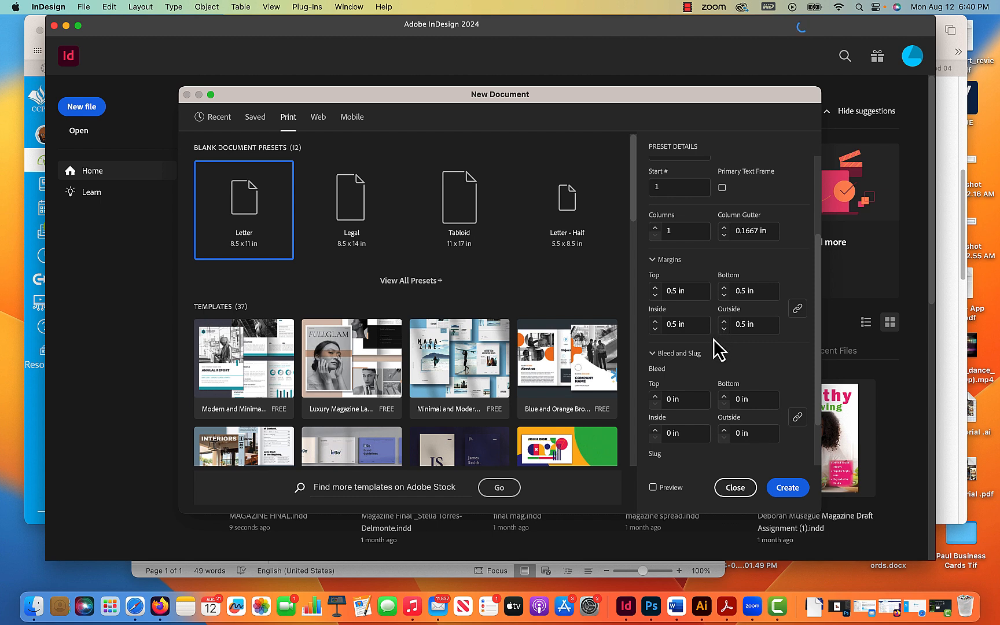
left_click(654, 395)
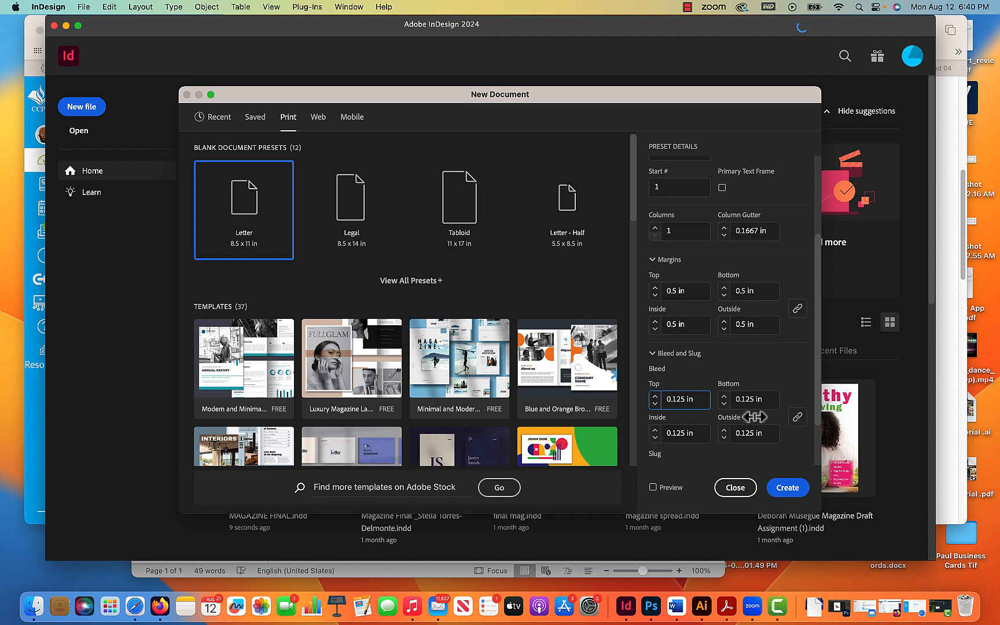
left_click(788, 489)
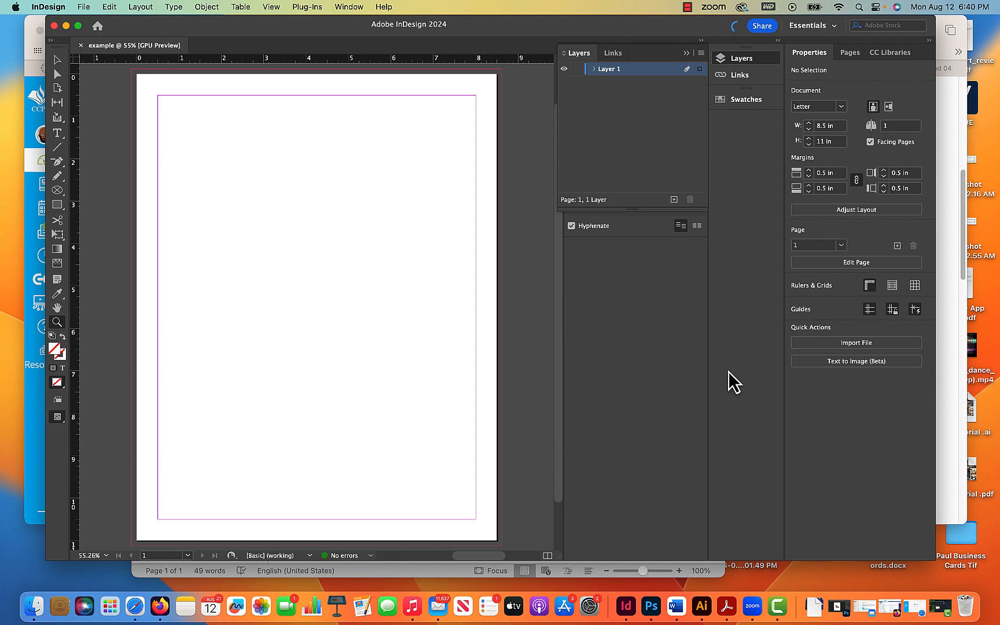
- Reset the Essentials workspace
left_click(833, 27)
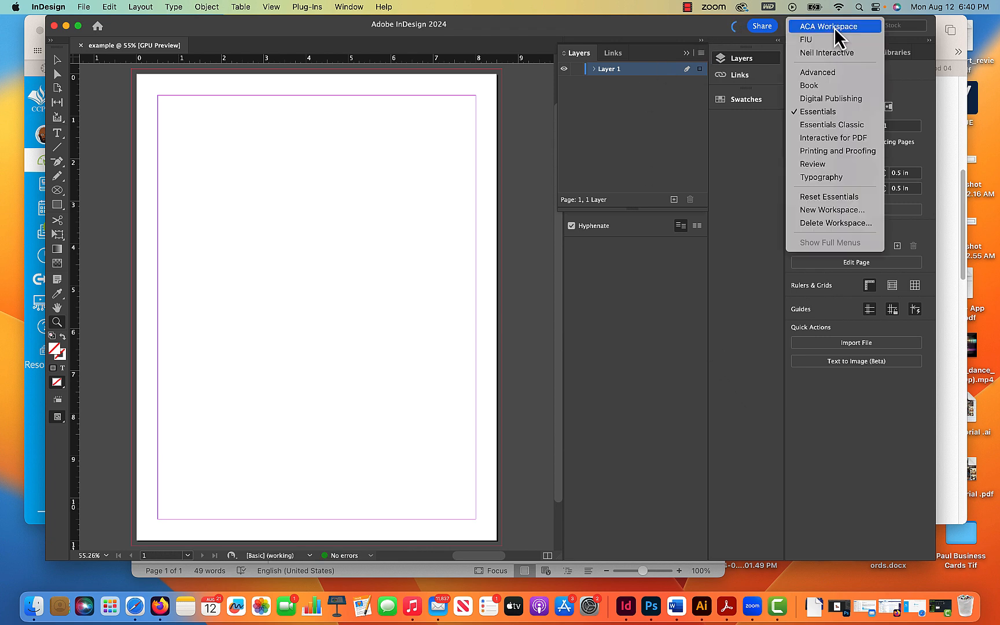
left_click(625, 22)
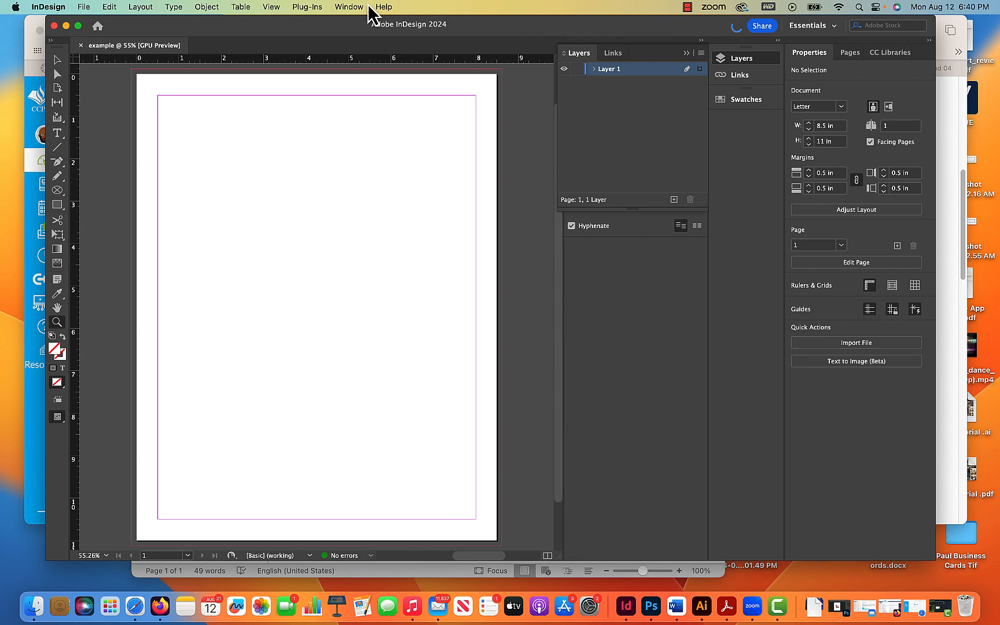
left_click(349, 7)
mouse_move(371, 39)
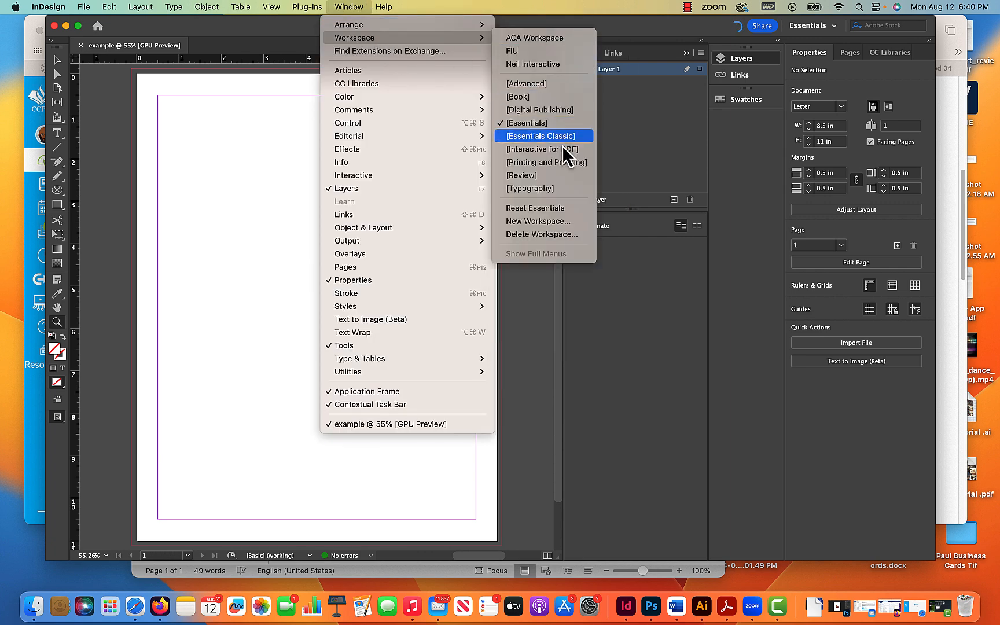
left_click(555, 208)
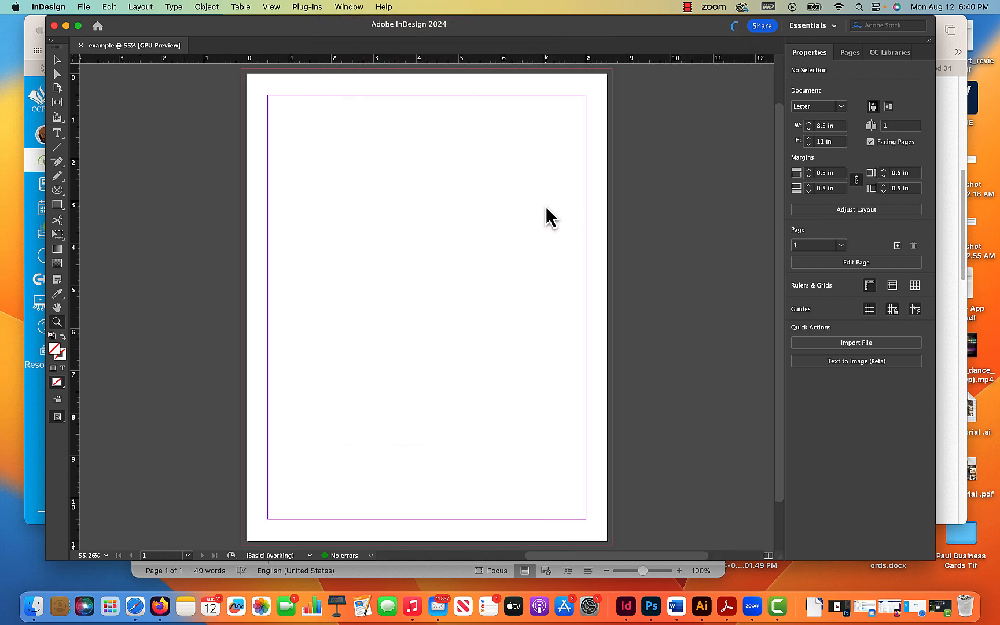
left_click(830, 28)
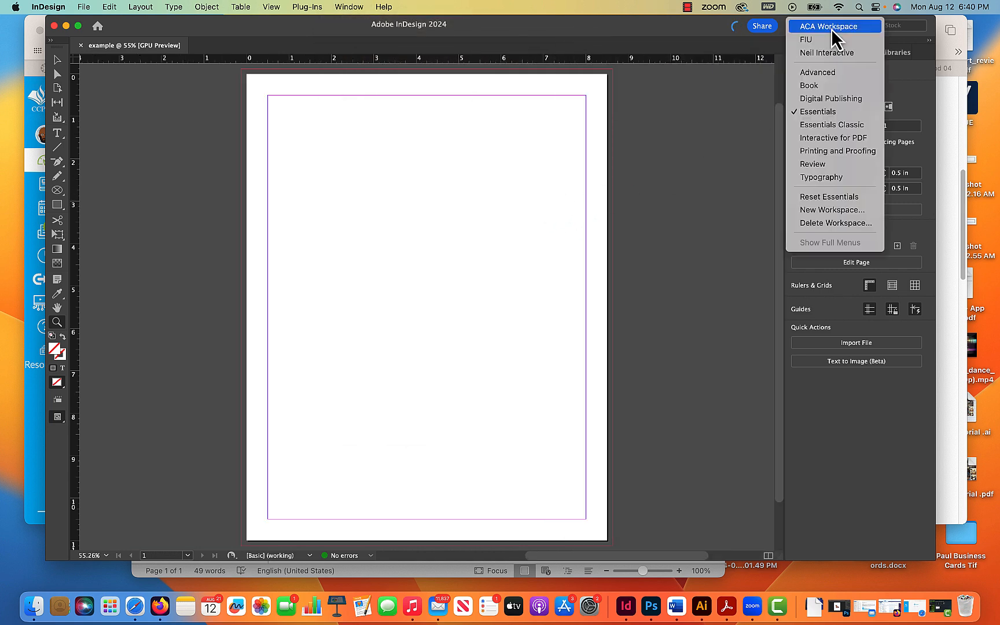
left_click(830, 198)
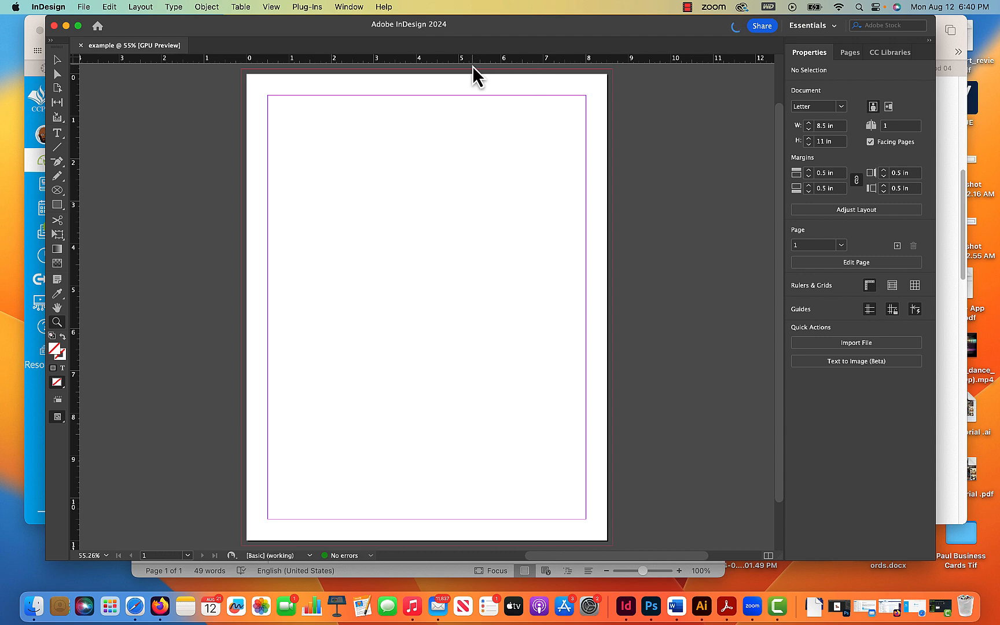
- Open the Layers panel and enlarge it slightly
left_click(349, 7)
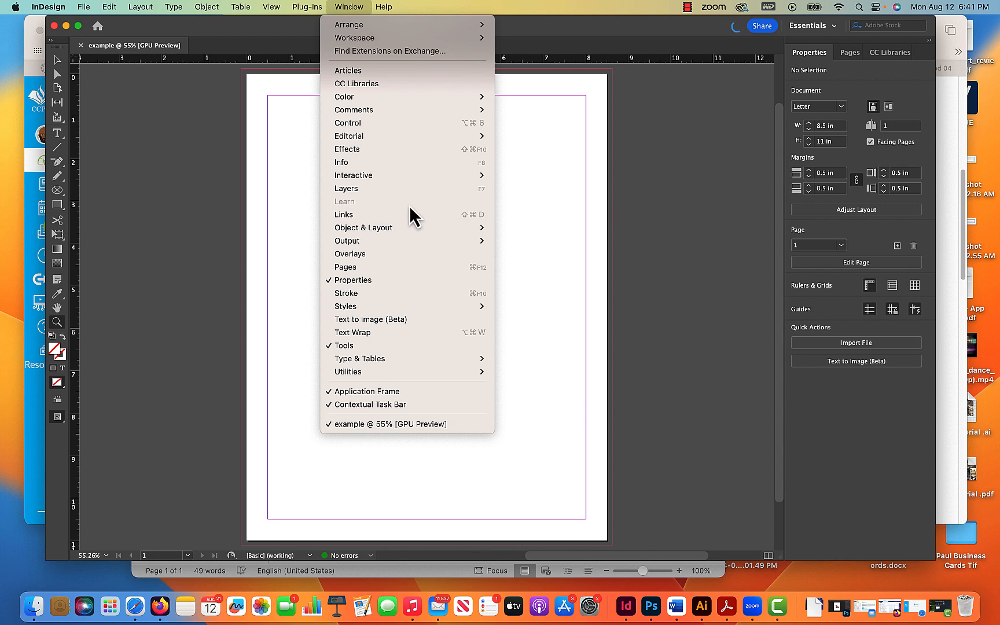
left_click(364, 187)
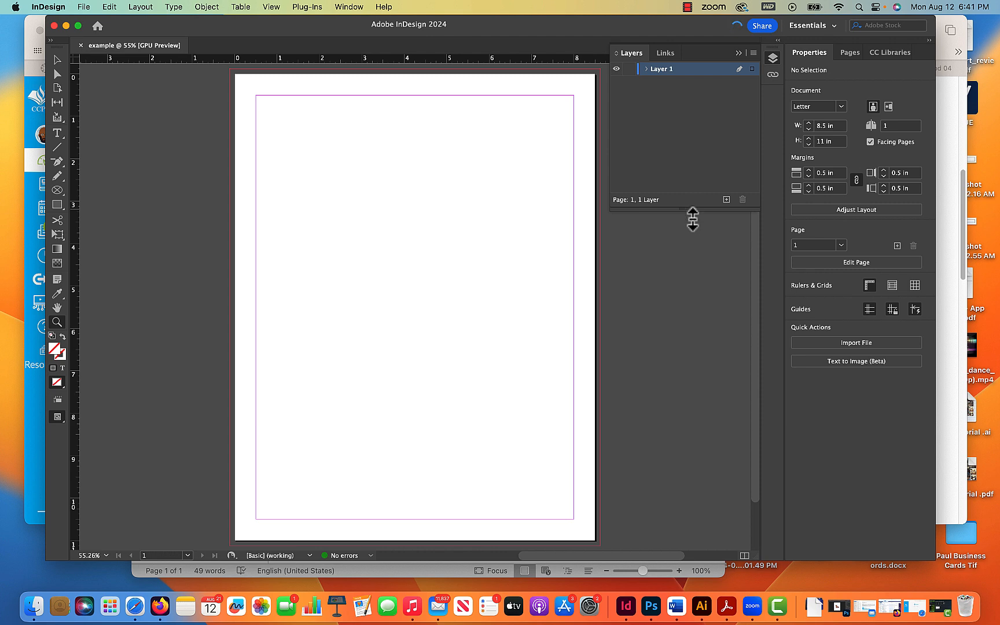
left_click_drag(692, 210, 692, 236)
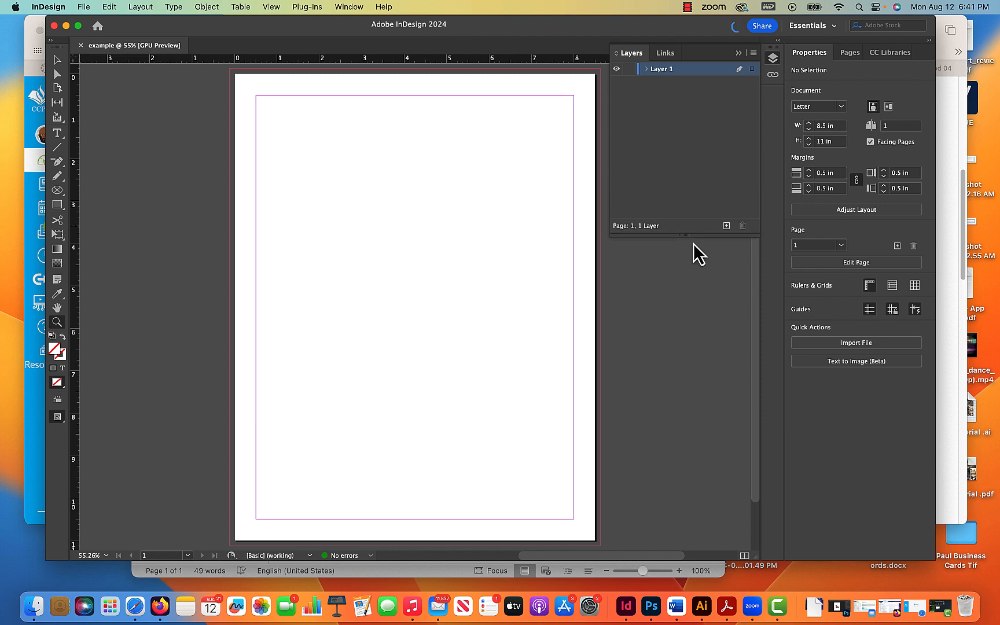
left_click(738, 53)
left_click(774, 58)
left_click(832, 25)
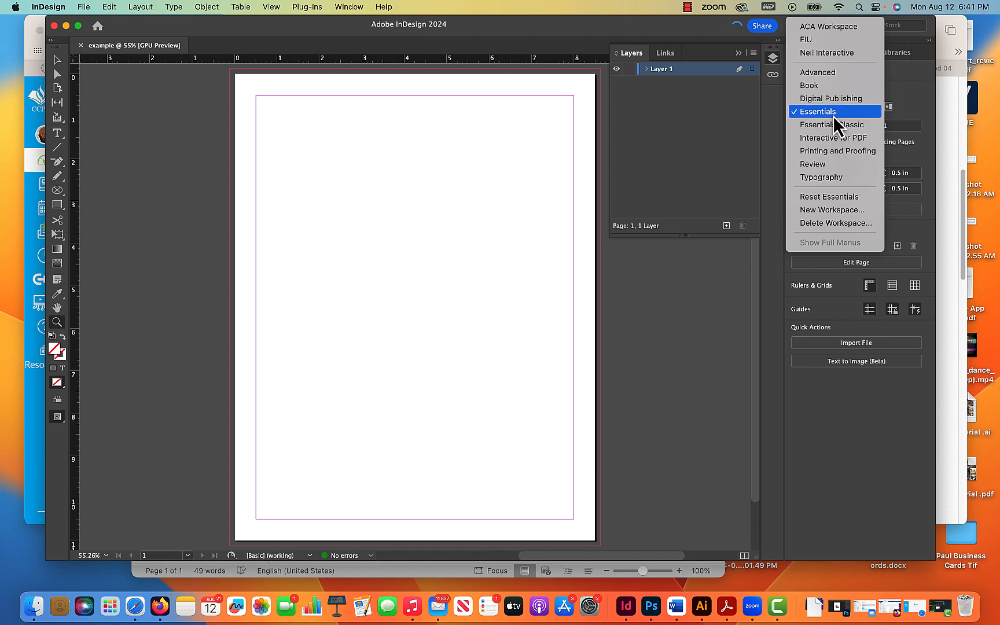
left_click(914, 100)
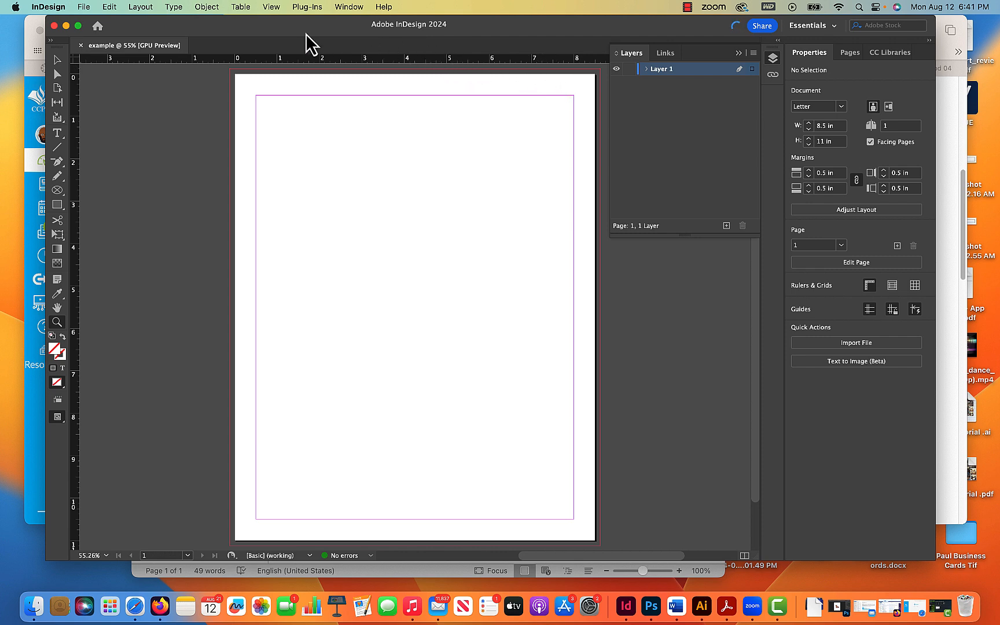
- Draw a text frame near the top of the page and type NAME
left_click(56, 133)
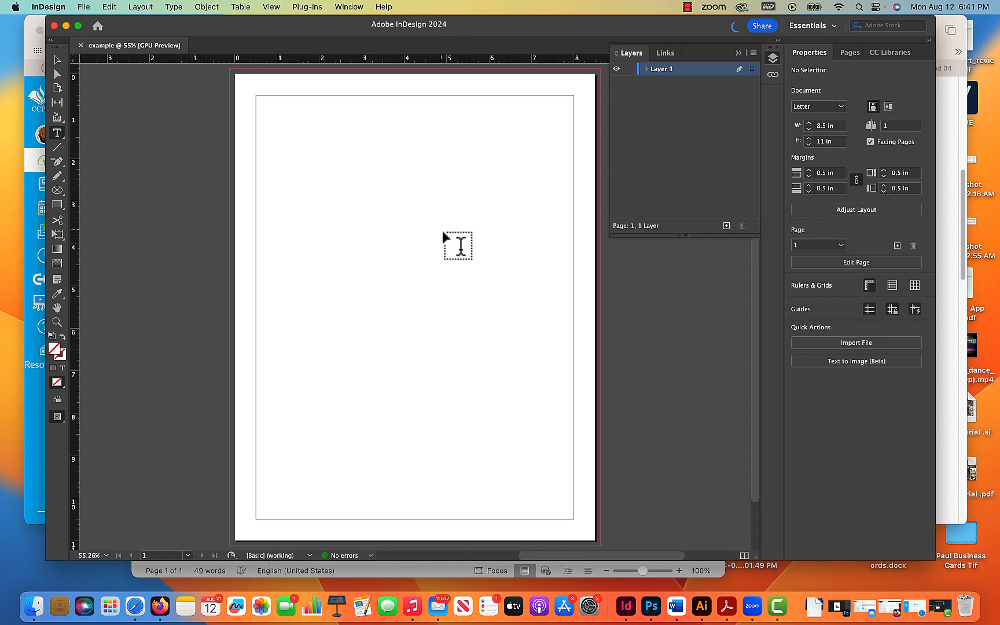
left_click_drag(260, 145, 477, 258)
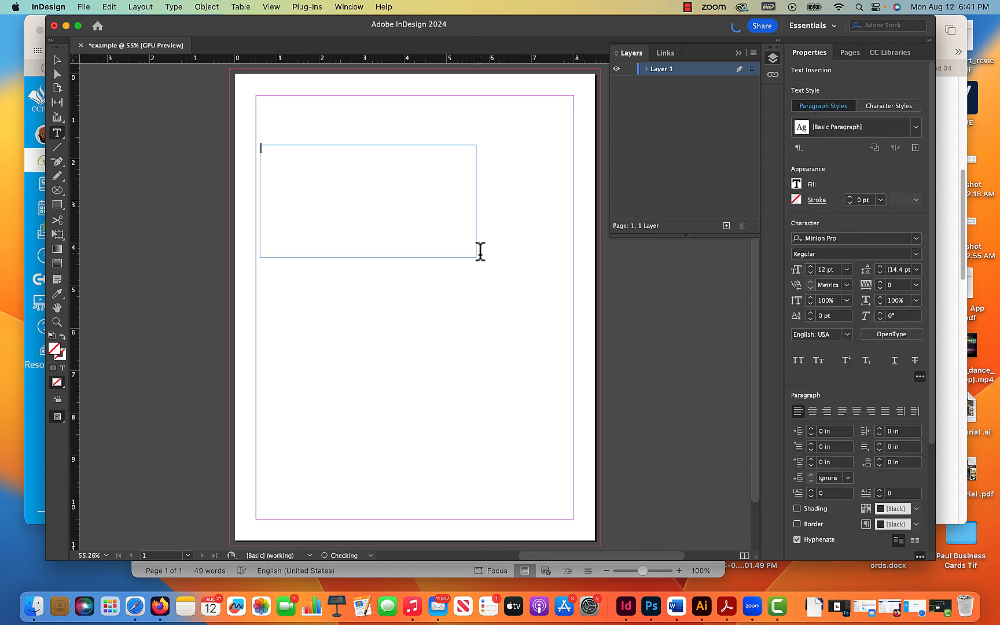
type("NAME")
- Select all the text and enlarge it to 52 pt
key("super+a")
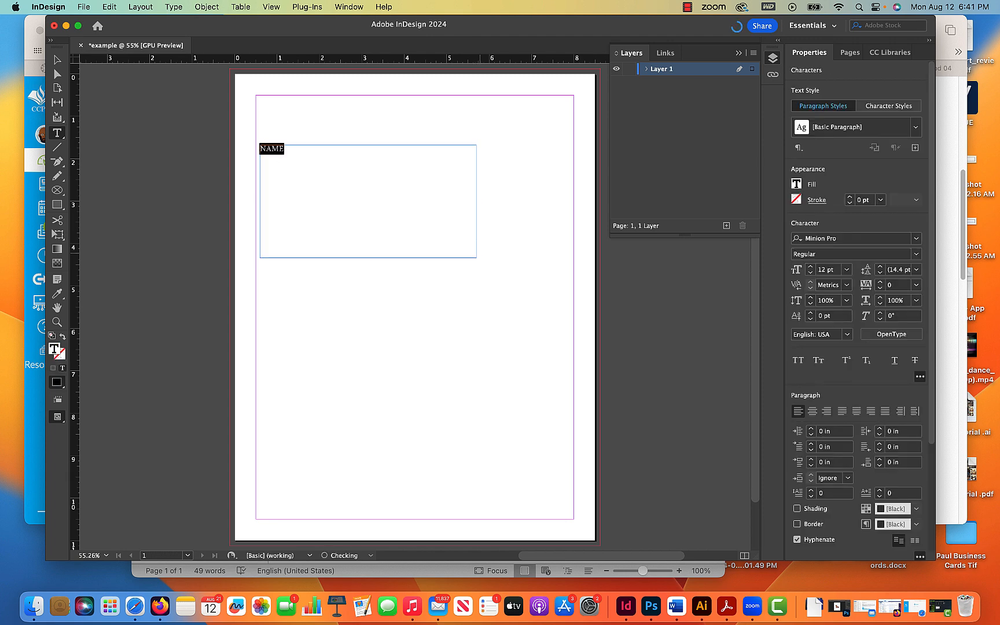
key("super+shift+period")
key("super+shift+period")
key("super+shift+period")
key("super+shift+period")
key("super+shift+period")
key("super+shift+period")
key("super+shift+period")
key("super+shift+period")
key("super+shift+period")
key("super+shift+period")
key("super+shift+period")
key("super+shift+period")
key("super+shift+period")
key("super+shift+period")
key("super+shift+period")
key("super+shift+period")
key("super+shift+period")
key("super+shift+period")
key("super+shift+period")
key("super+shift+period")
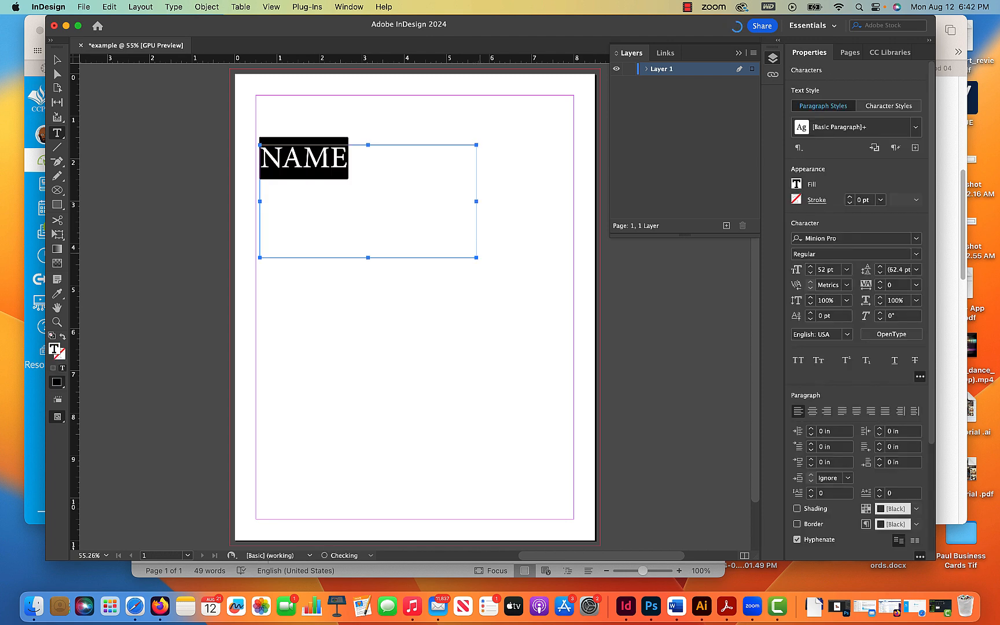
left_click(364, 167)
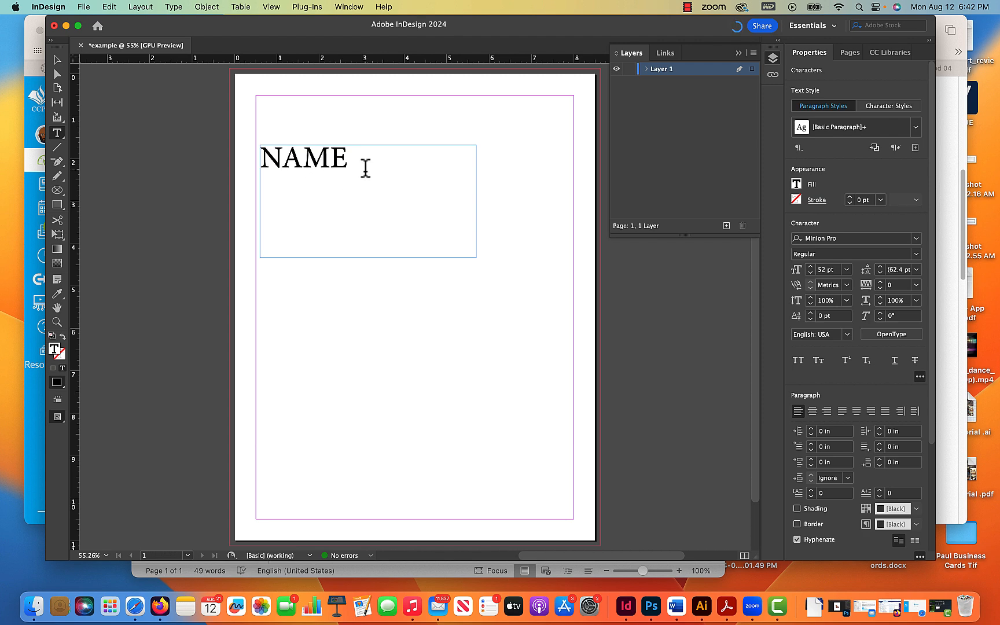
left_click_drag(364, 167, 253, 172)
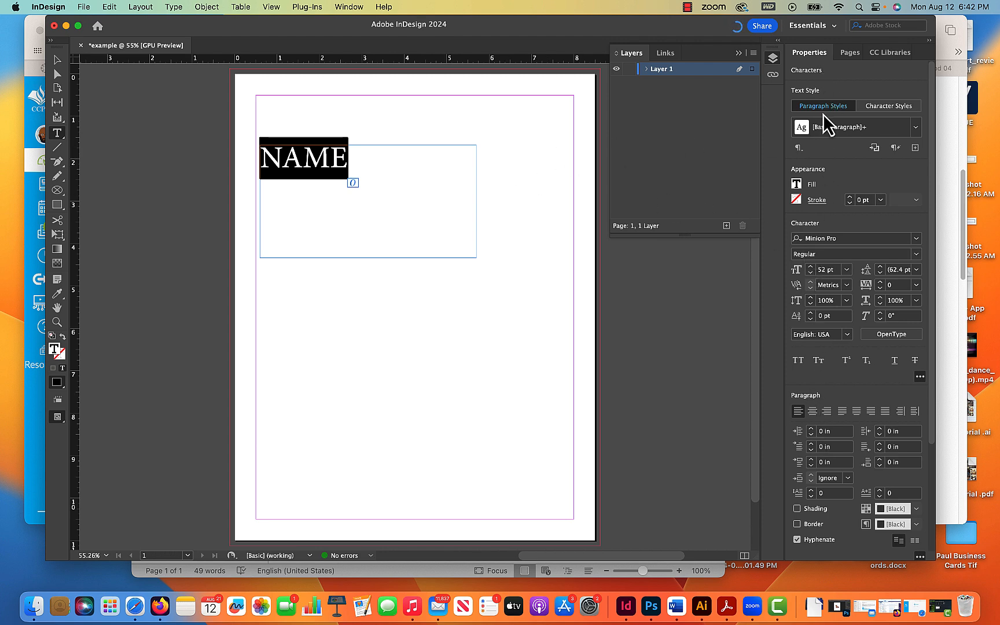
left_click(59, 64)
left_click(126, 172)
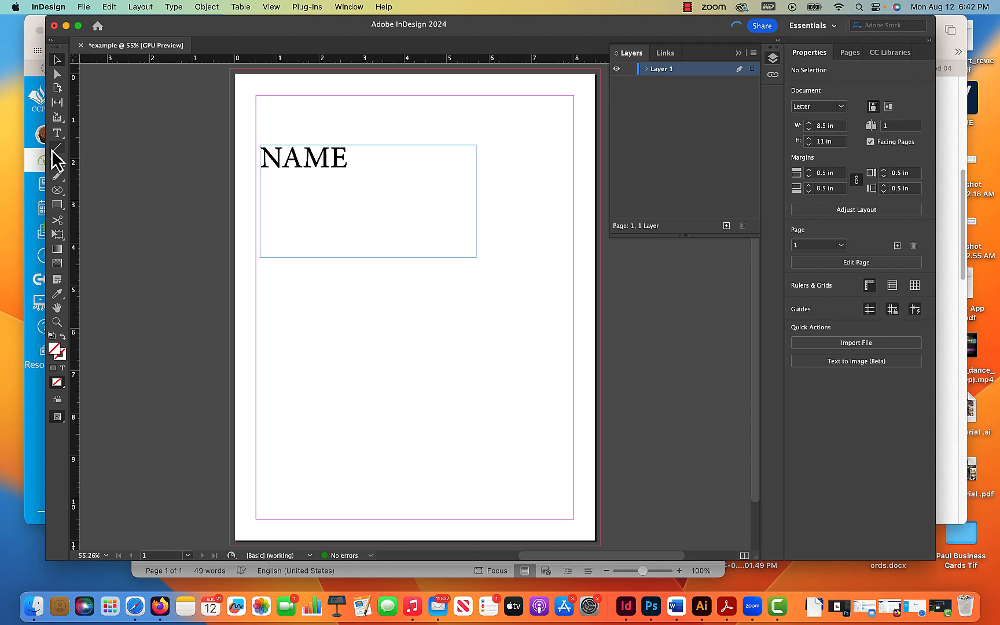
left_click(58, 132)
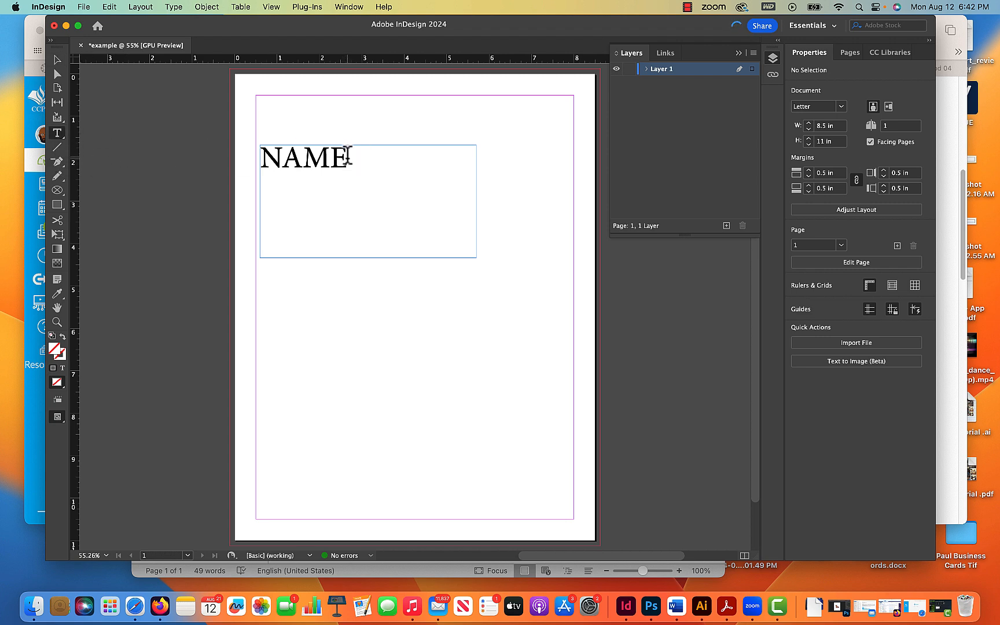
left_click_drag(348, 156, 234, 133)
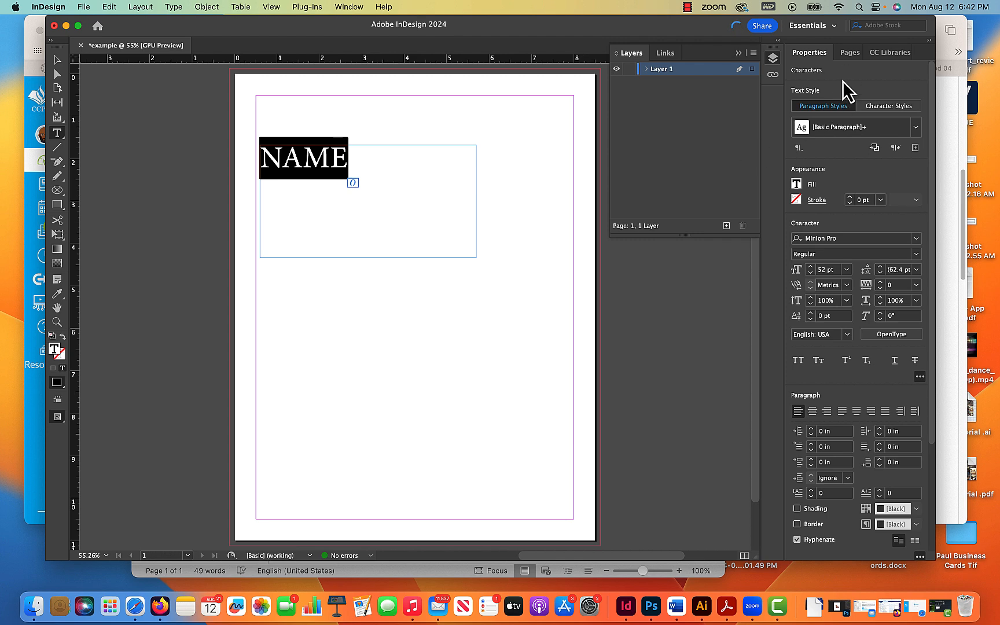
left_click(57, 60)
left_click(182, 127)
- Draw a second text frame below the first one
left_click(63, 135)
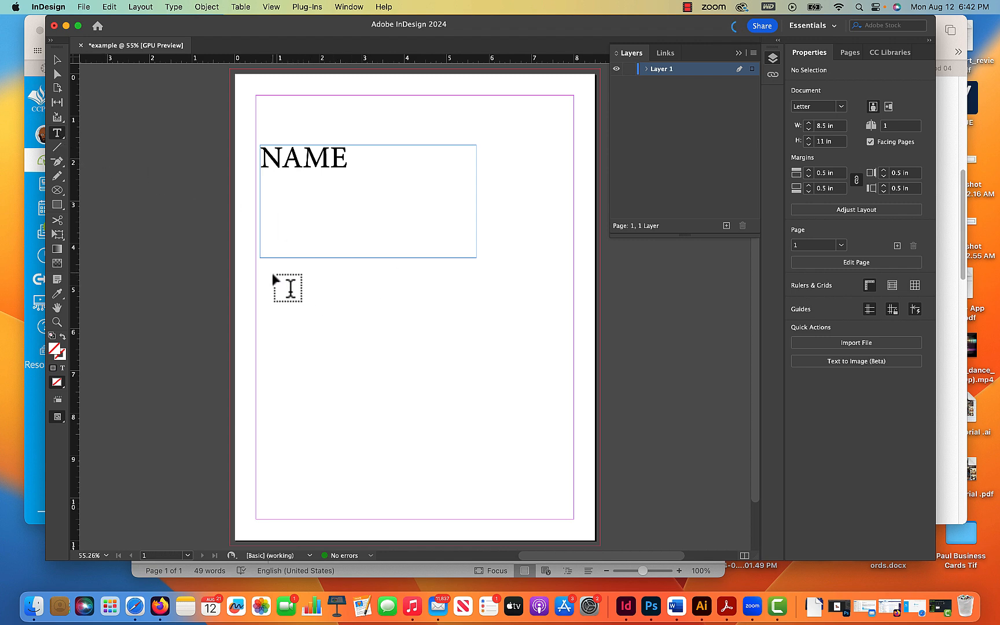
left_click_drag(265, 270, 499, 373)
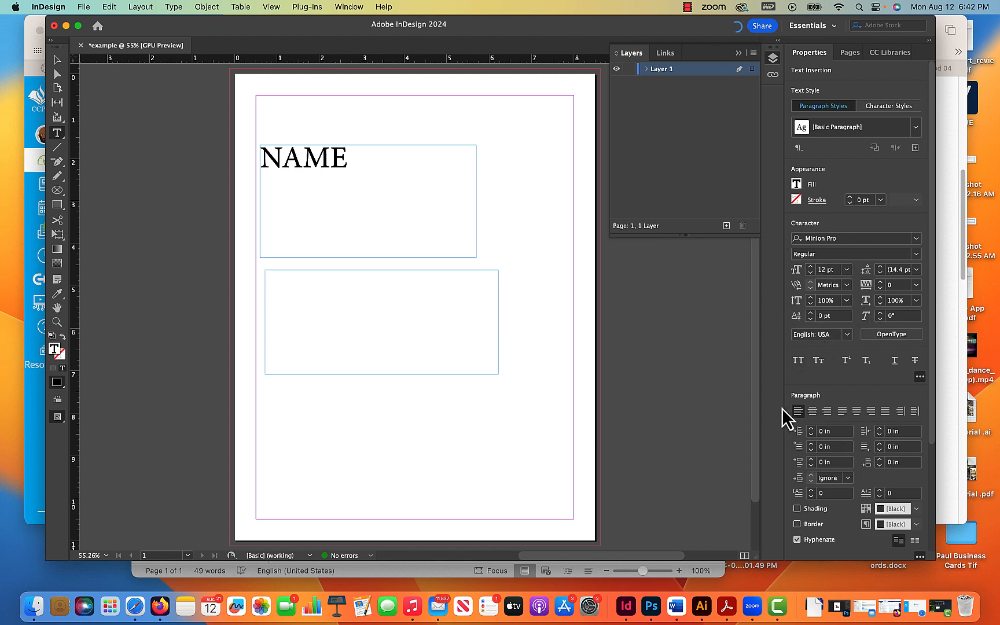
- Set the NAME text to 60 pt in the Bunch Blossoms Personal Use font
left_click_drag(354, 160, 261, 152)
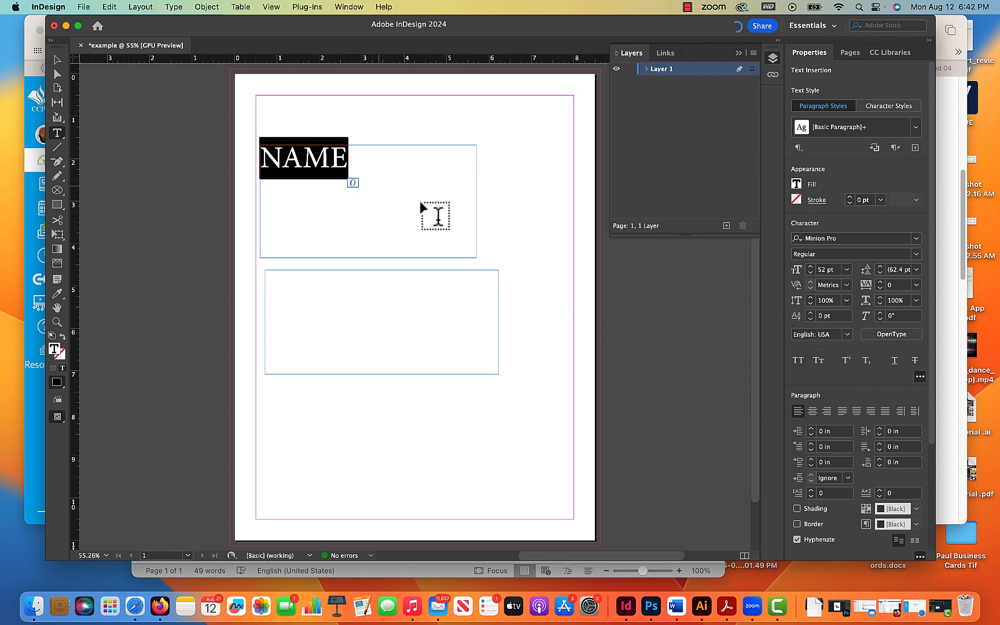
left_click(846, 269)
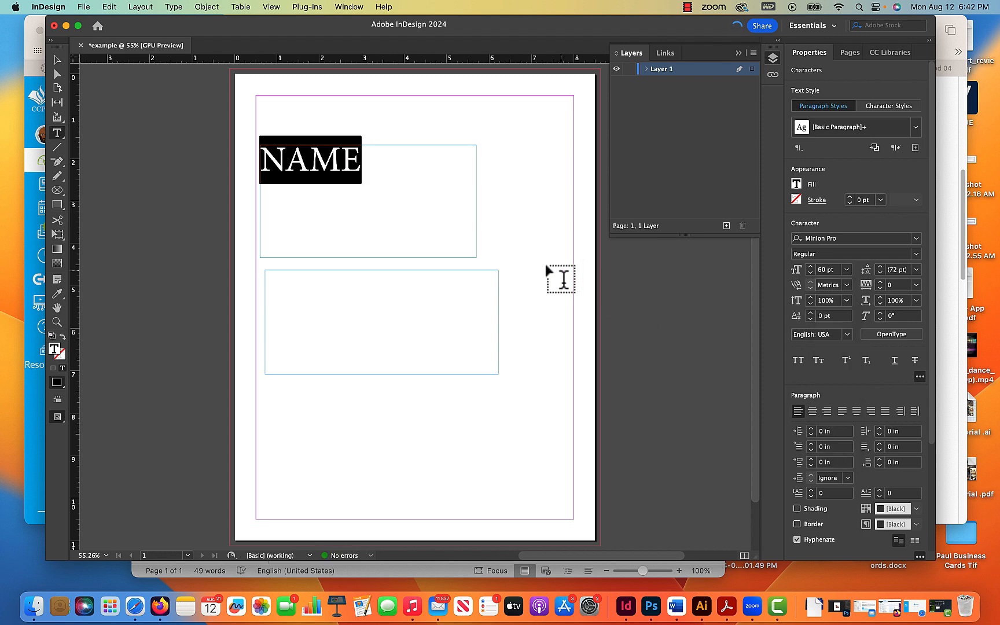
left_click(916, 238)
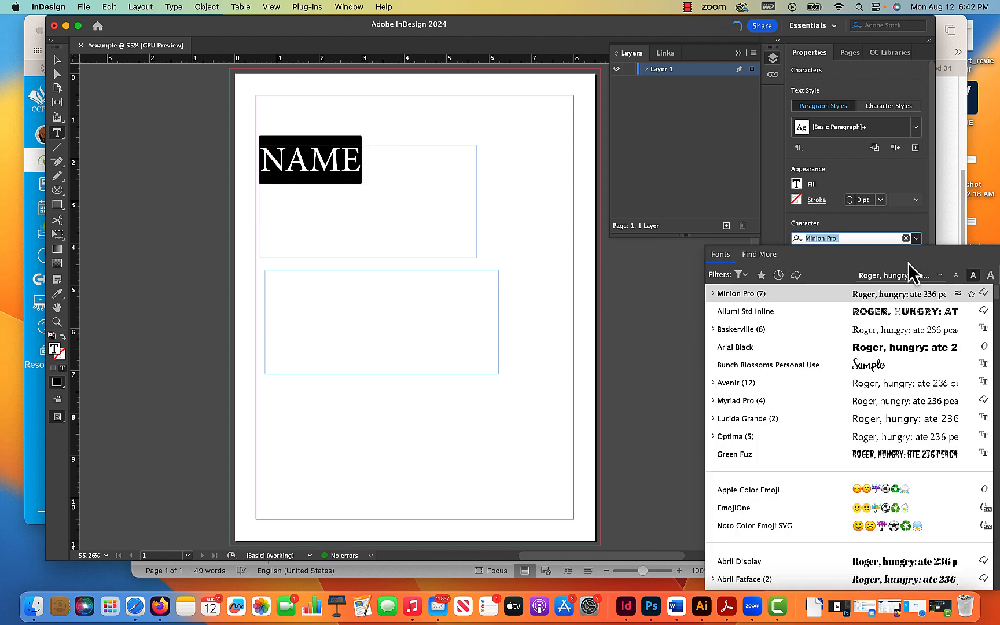
left_click(800, 363)
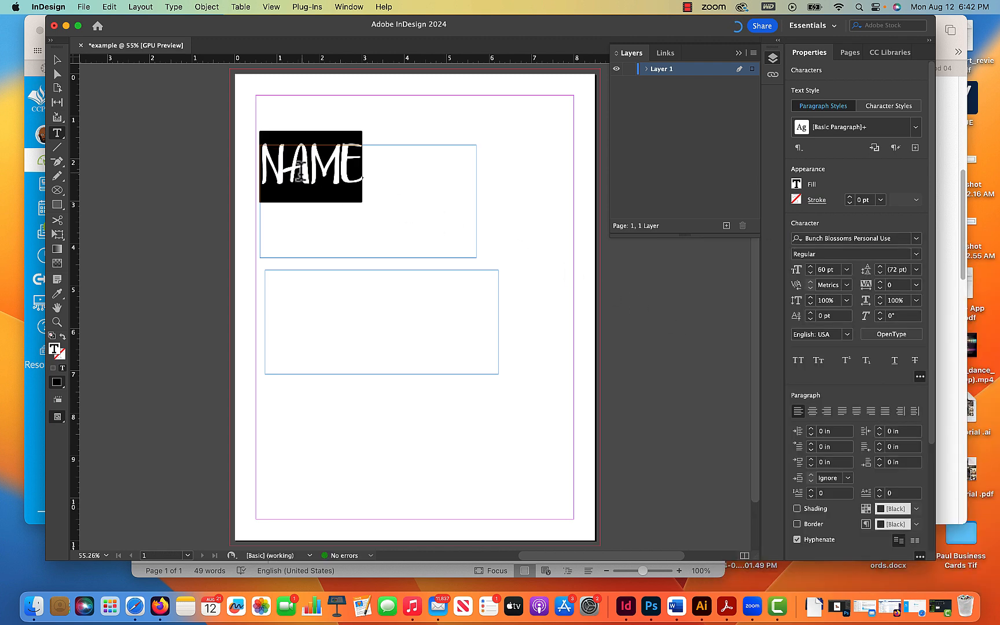
left_click(57, 60)
left_click(159, 119)
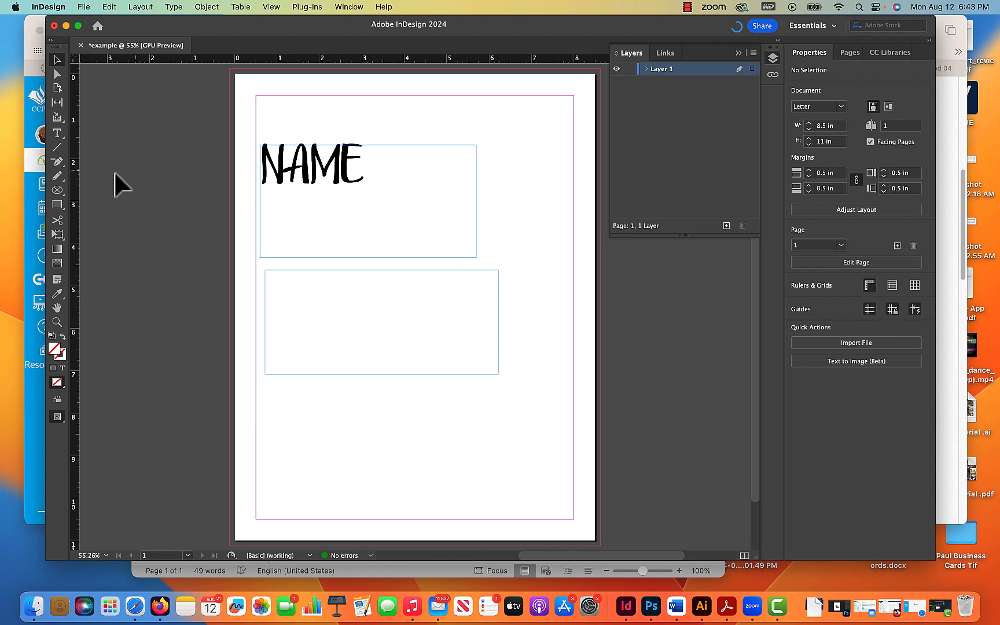
- Delete the second, empty text frame
left_click(368, 285)
key("Delete")
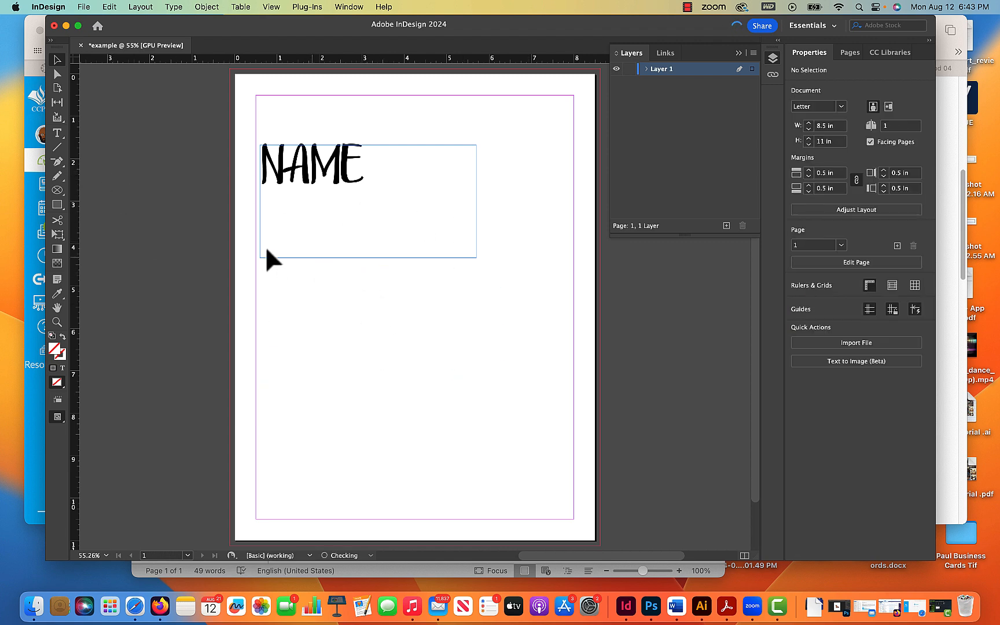
- Draw a rectangle about 3.1 × 2.1 in below the name frame
left_click(57, 205)
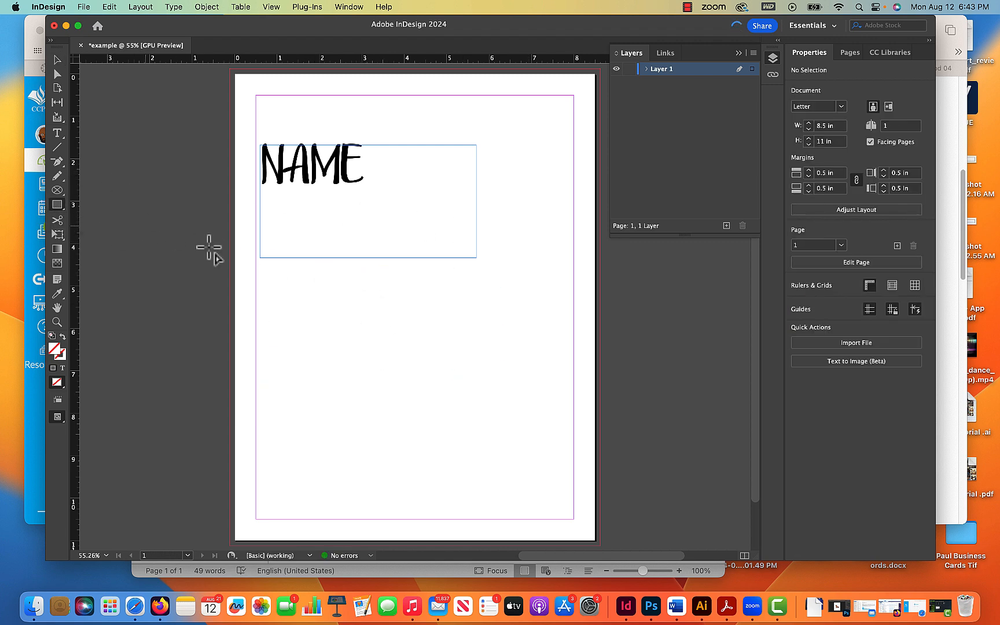
left_click_drag(293, 277, 422, 365)
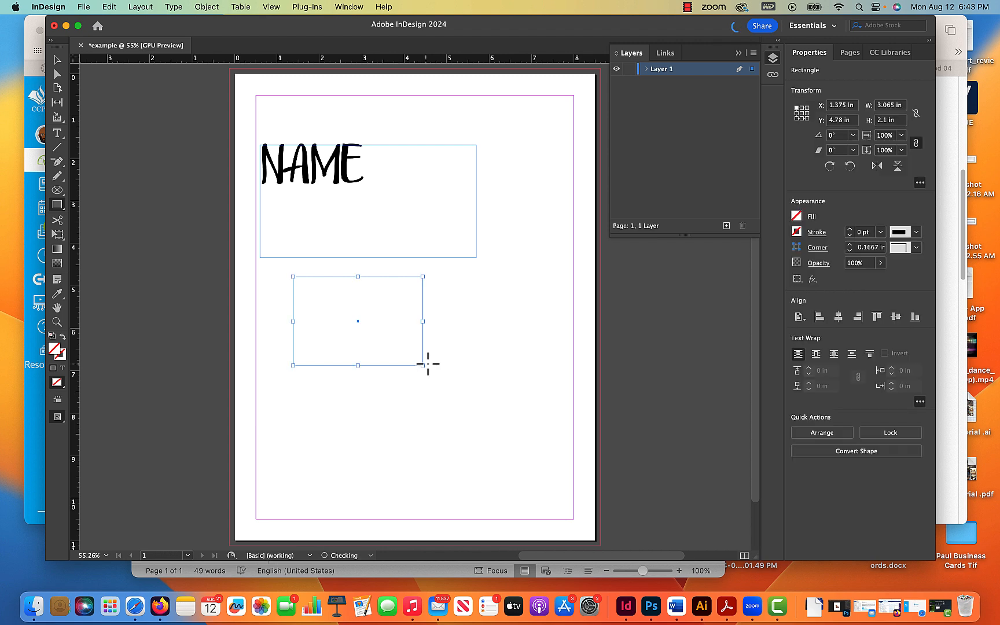
- Fill the rectangle with cyan (C=100 M=0 Y=0 K=0) and set its stroke weight to 8 pt
left_click(797, 216)
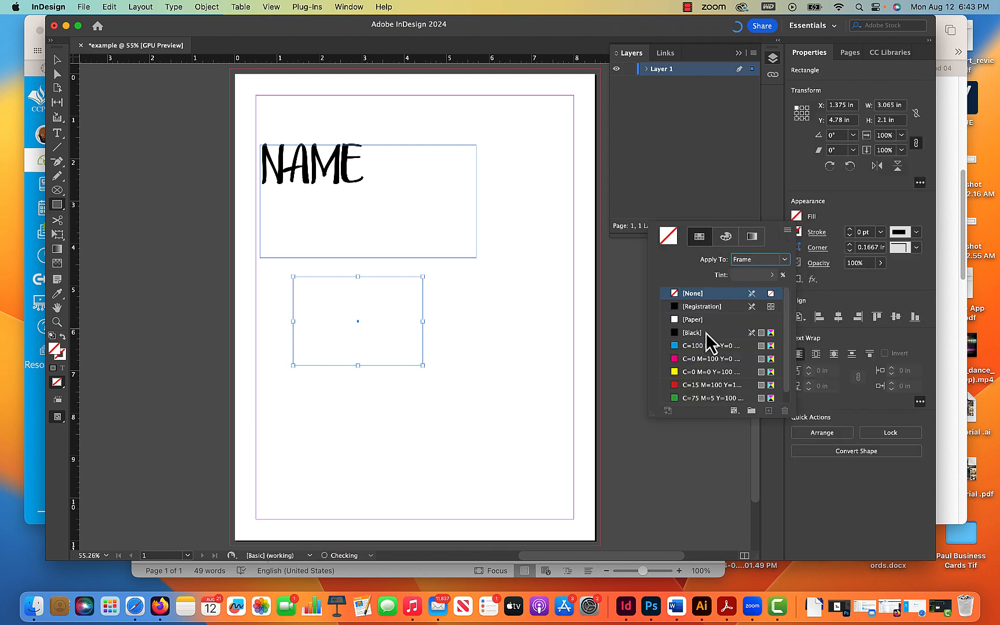
left_click(694, 347)
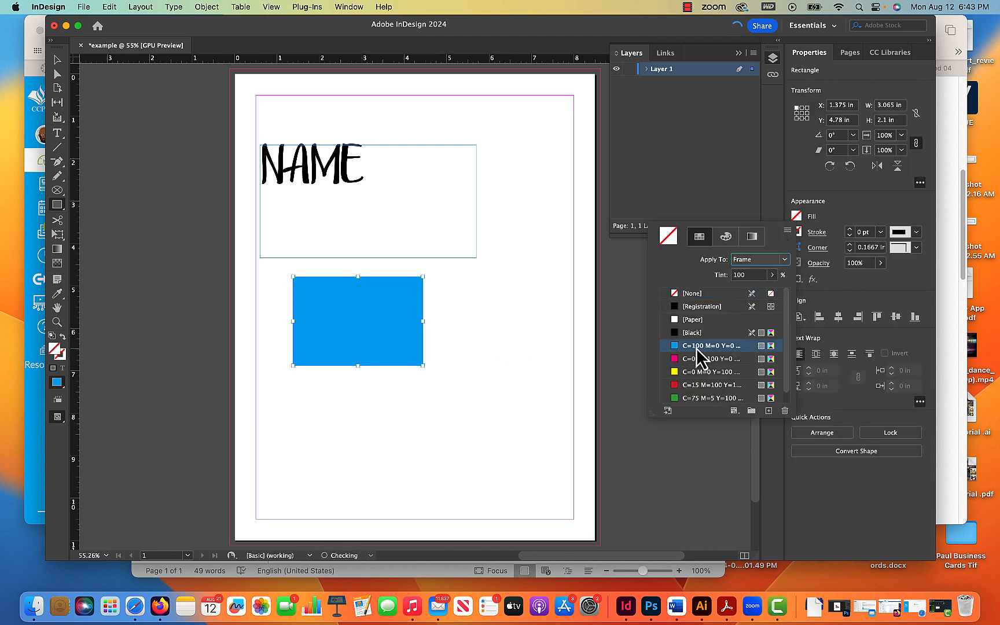
left_click(815, 232)
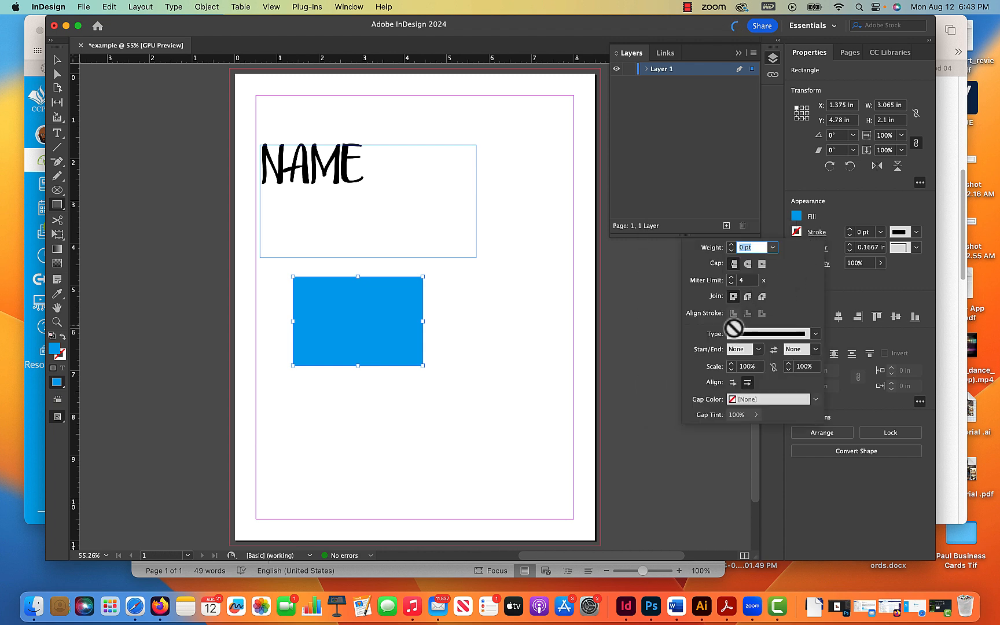
left_click(731, 244)
left_click(730, 245)
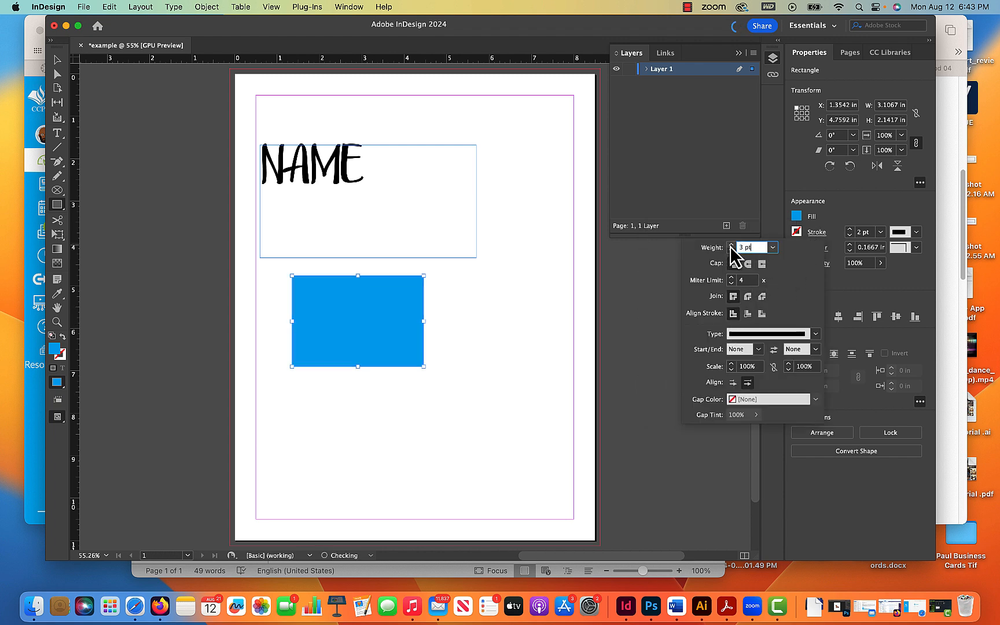
left_click(731, 245)
left_click(731, 244)
left_click(730, 245)
left_click(730, 244)
left_click(730, 244)
left_click(731, 245)
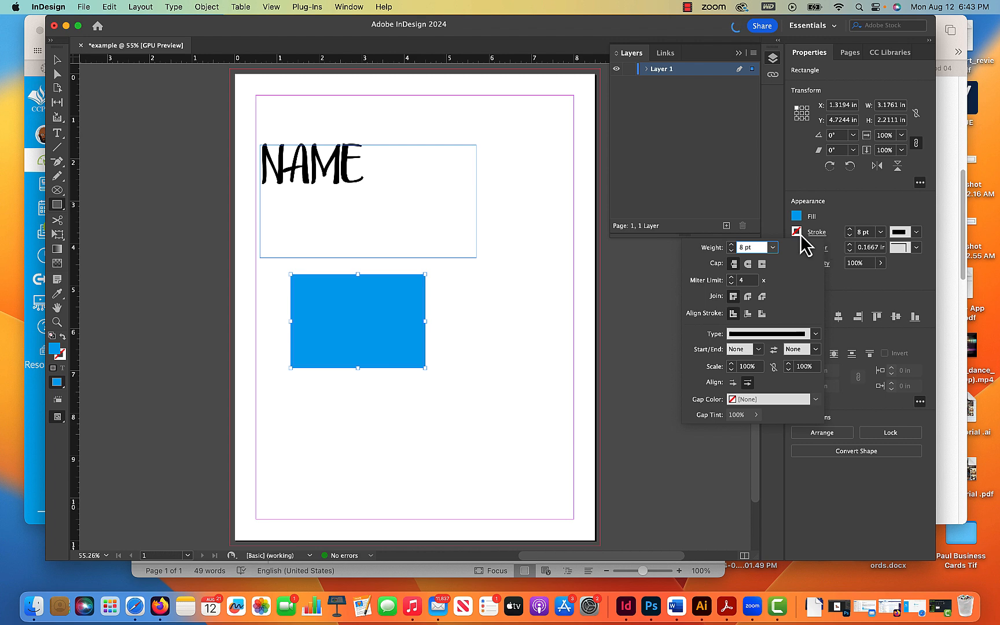
- Color the rectangle's stroke yellow (C=0 M=0 Y=100 K=0)
left_click(801, 238)
left_click(797, 233)
left_click(716, 388)
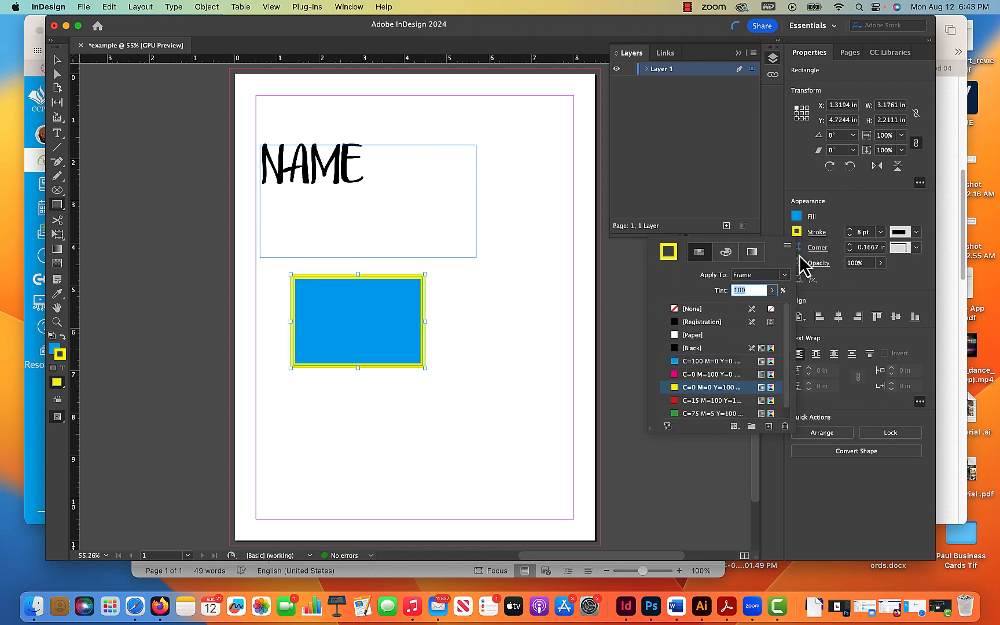
left_click(819, 243)
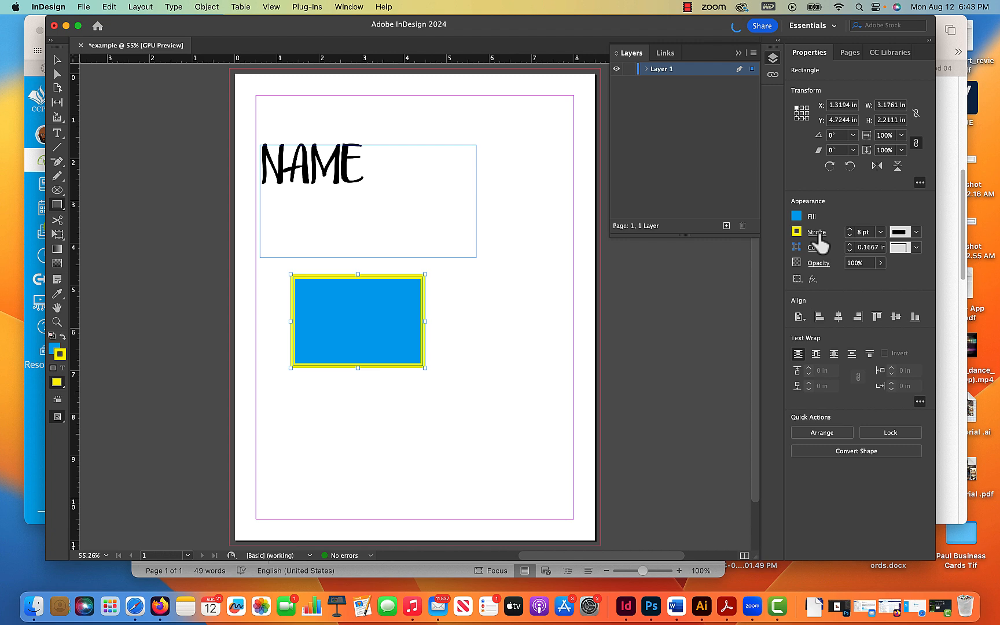
- Align the rectangle's stroke to the outside of the frame
left_click(818, 235)
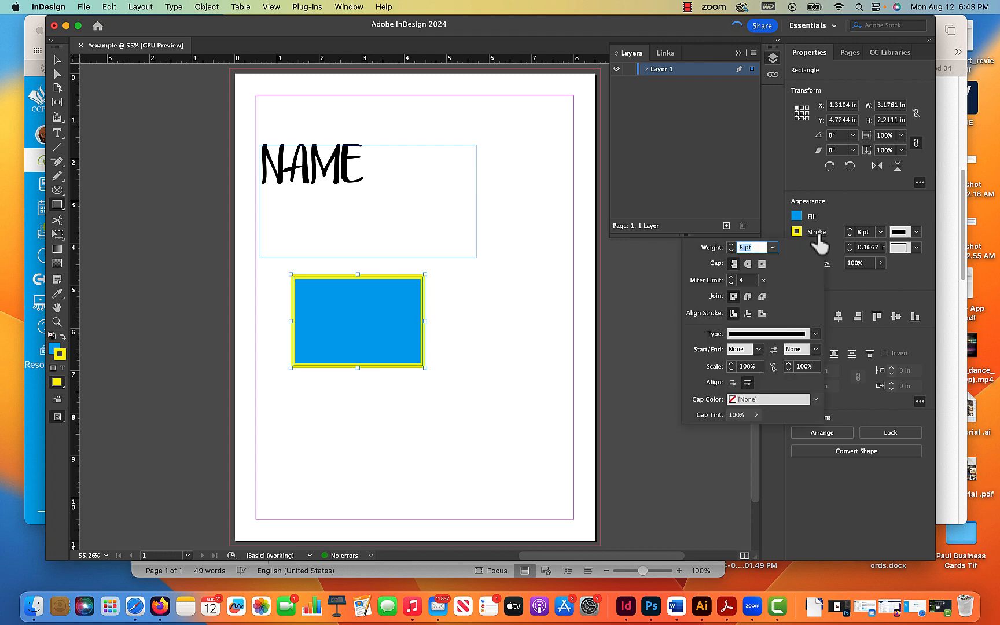
left_click(747, 314)
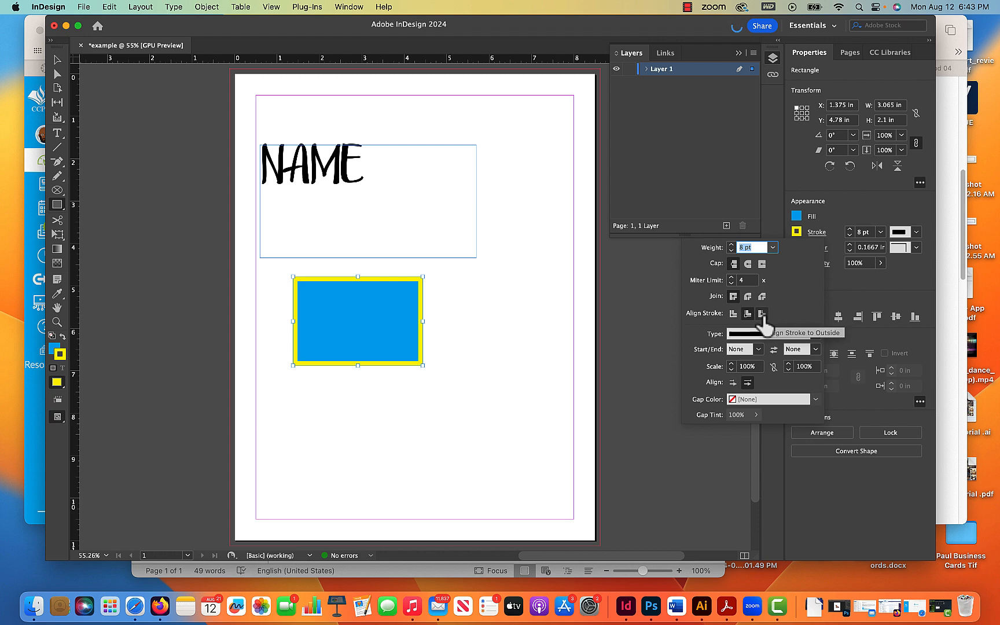
left_click(762, 313)
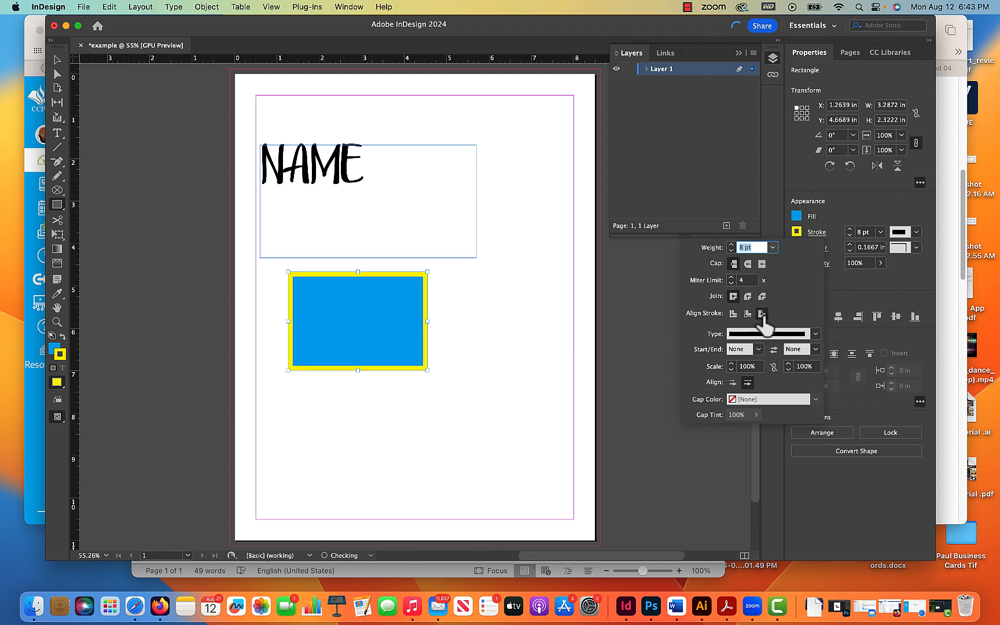
left_click(627, 301)
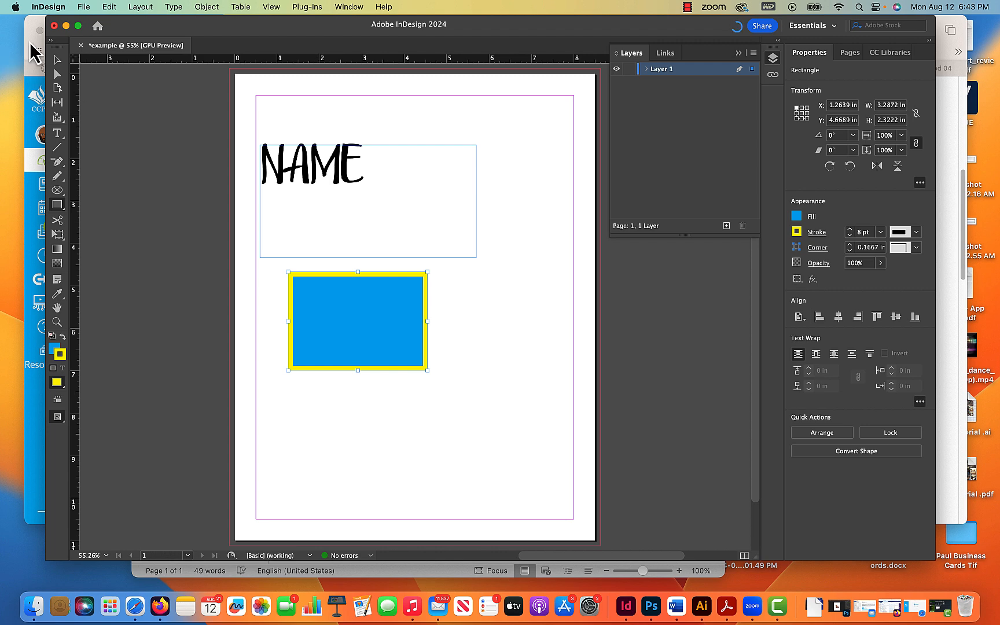
- Select the NAME text frame and lower its opacity to 37%
left_click(57, 60)
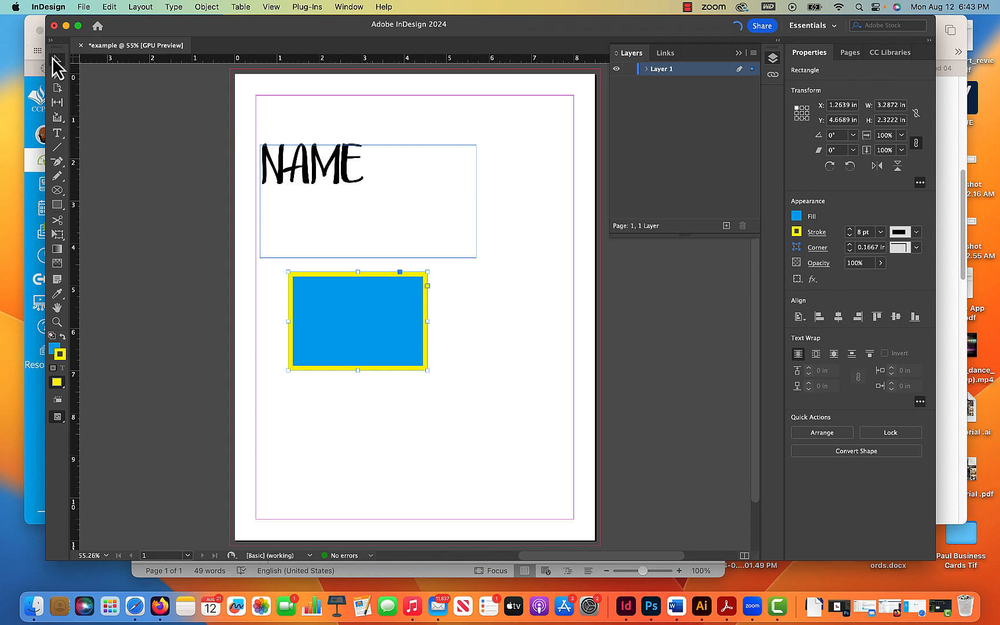
left_click(349, 194)
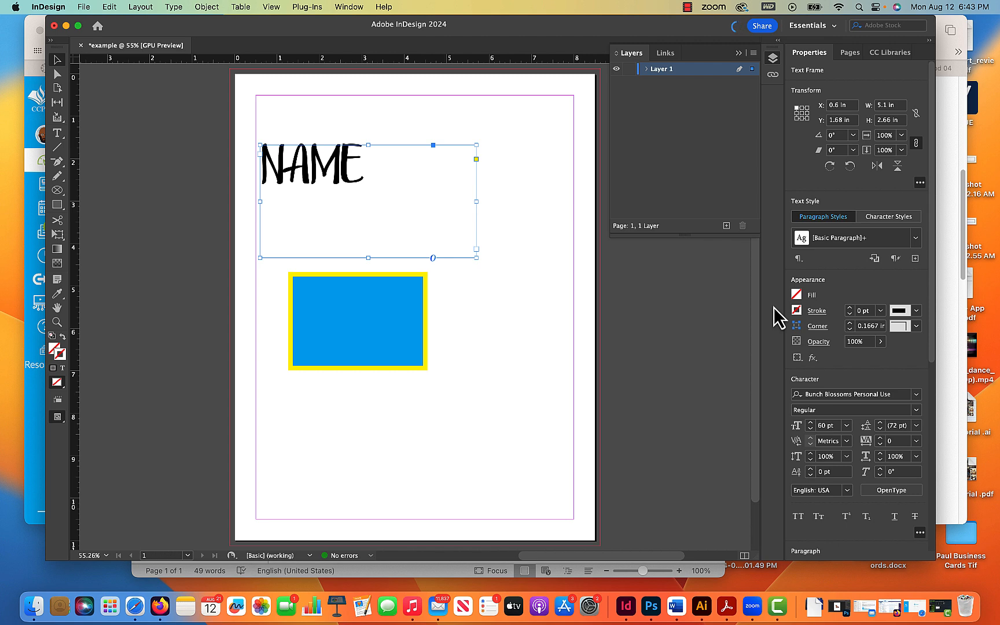
left_click(819, 343)
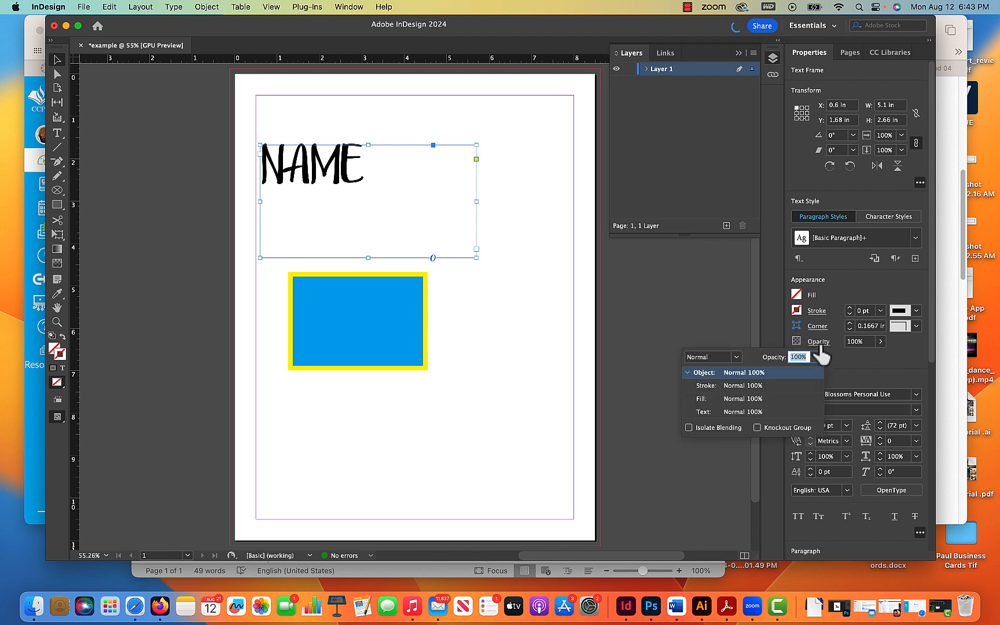
left_click(815, 357)
left_click_drag(817, 372, 777, 372)
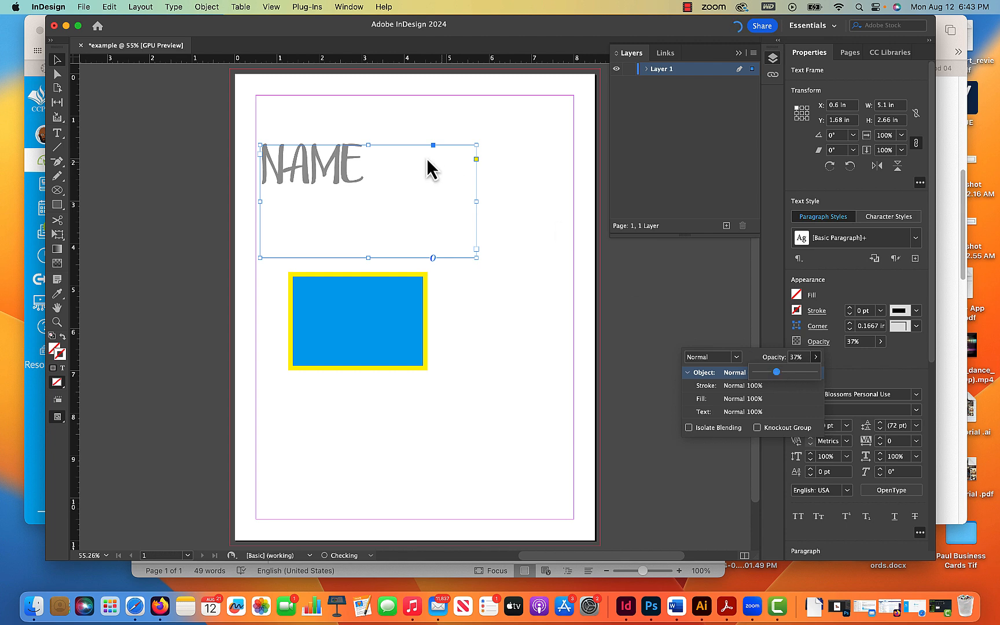
- Move the NAME text frame down so it overlaps the rectangle
left_click(352, 176)
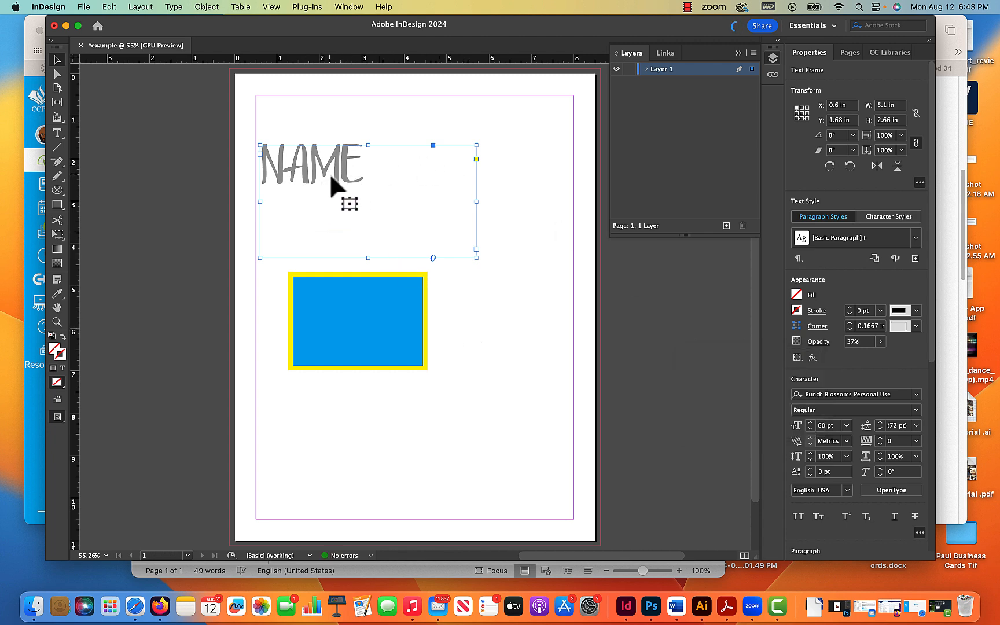
left_click_drag(334, 179, 434, 317)
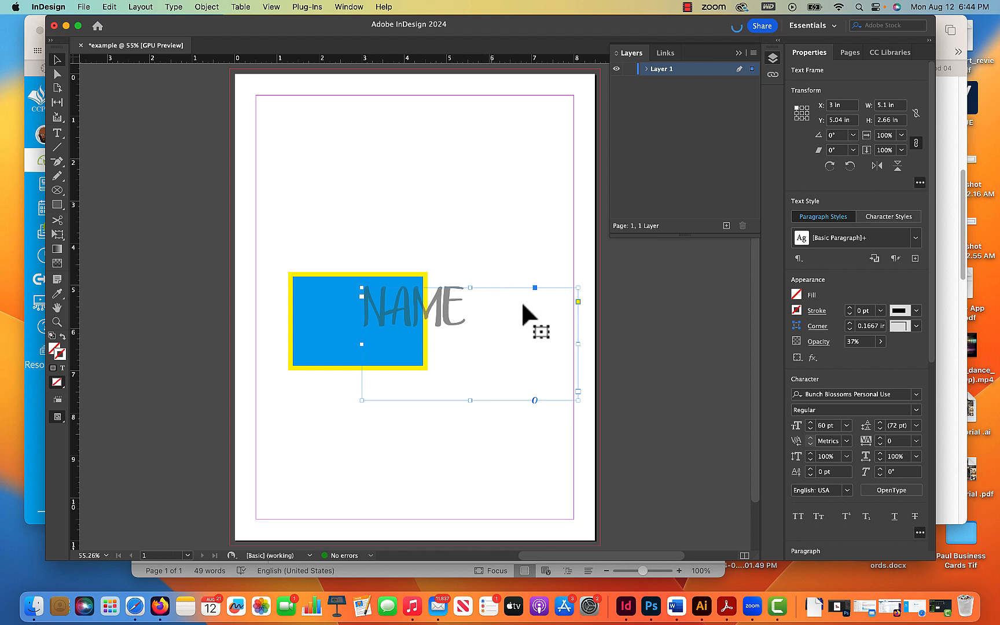
left_click(489, 223)
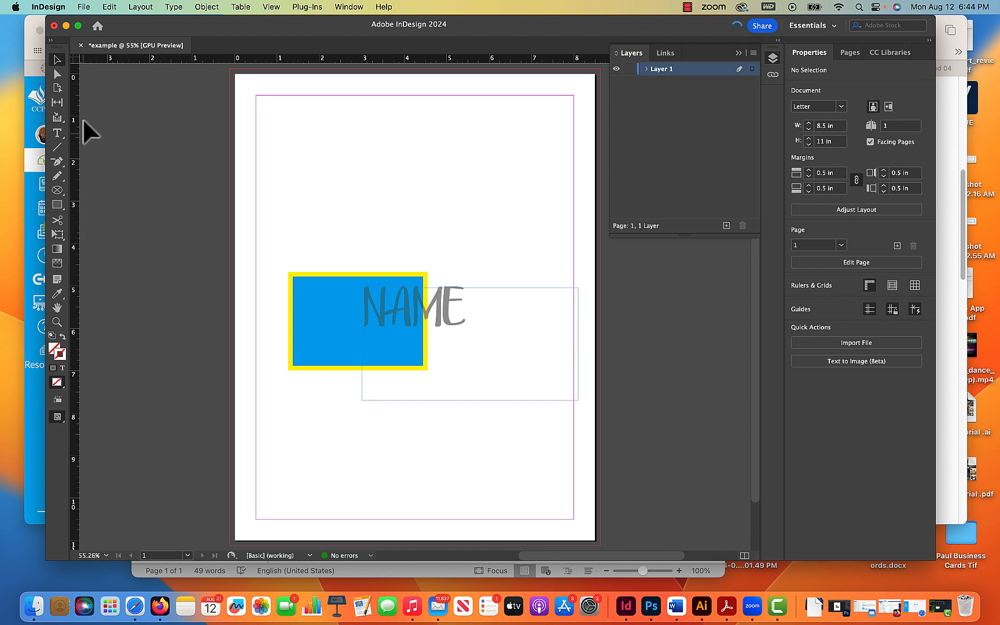
left_click(51, 41)
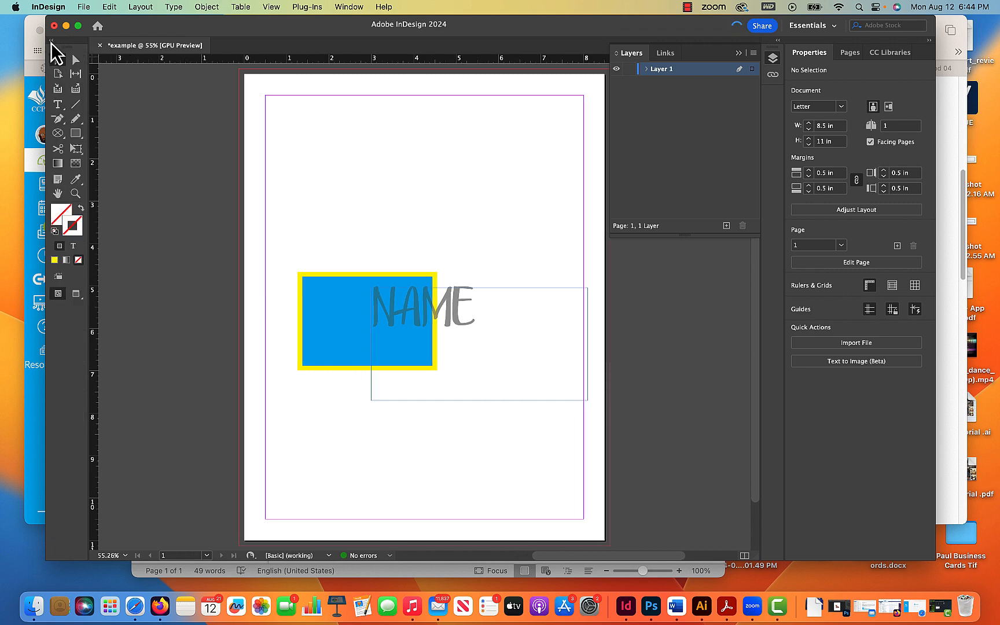
left_click(51, 42)
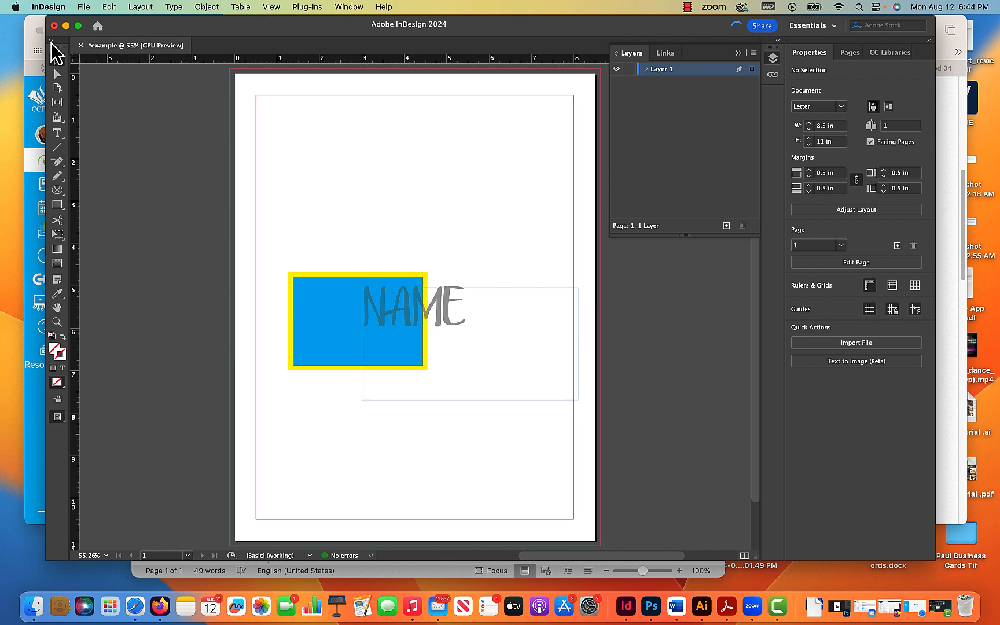
left_click(51, 42)
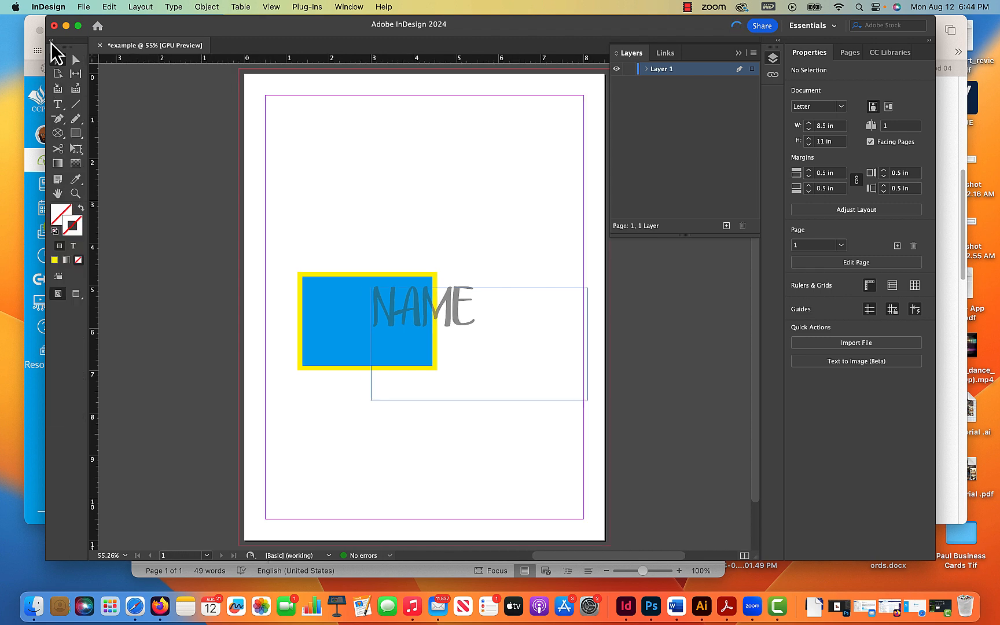
left_click(51, 42)
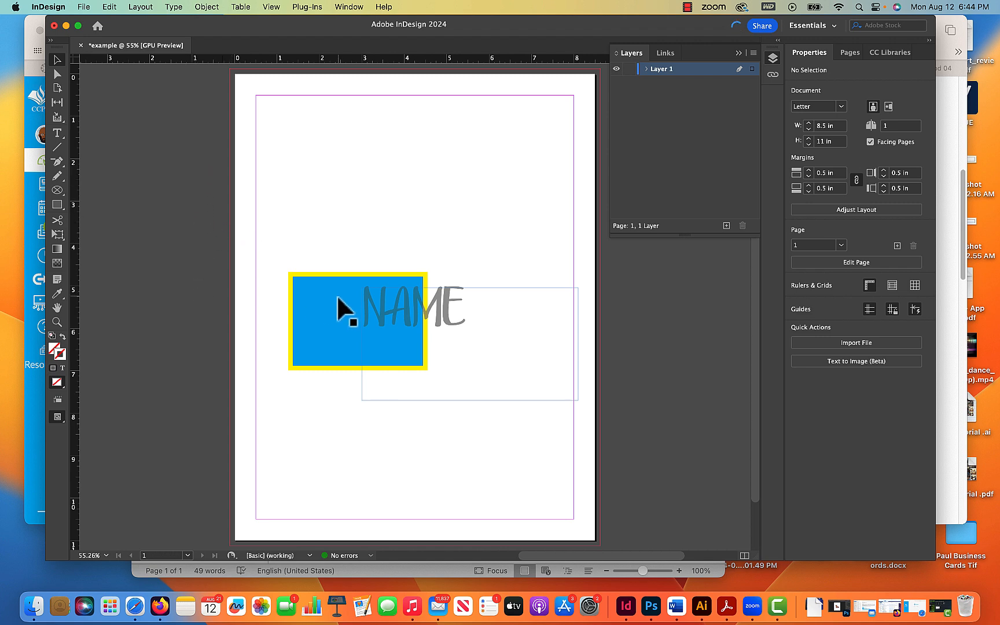
- Move the rectangle onto the pasteboard and open the Guides & Pasteboard preferences
left_click_drag(340, 306, 115, 207)
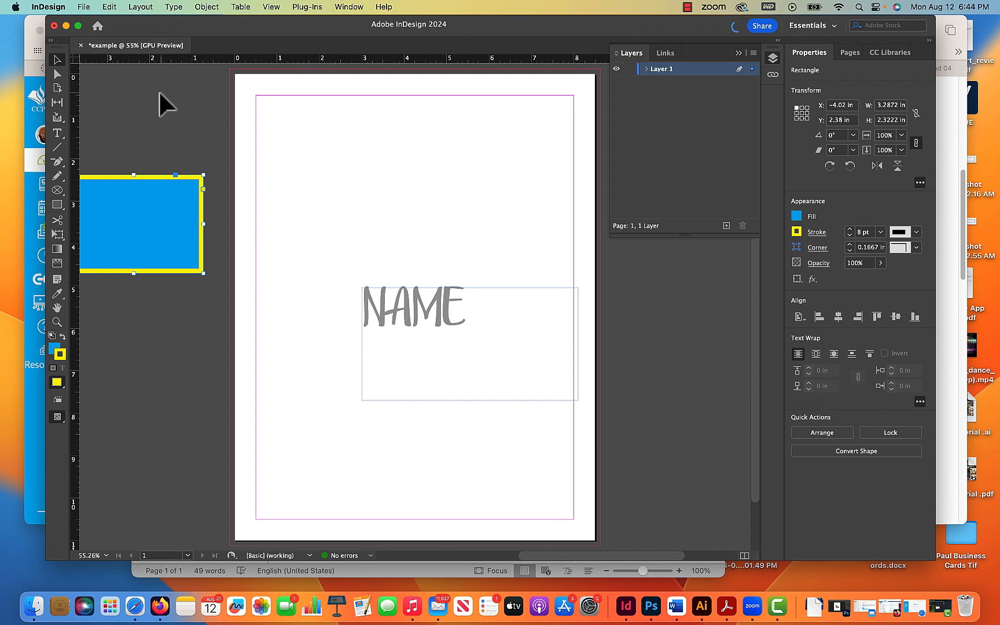
left_click(110, 7)
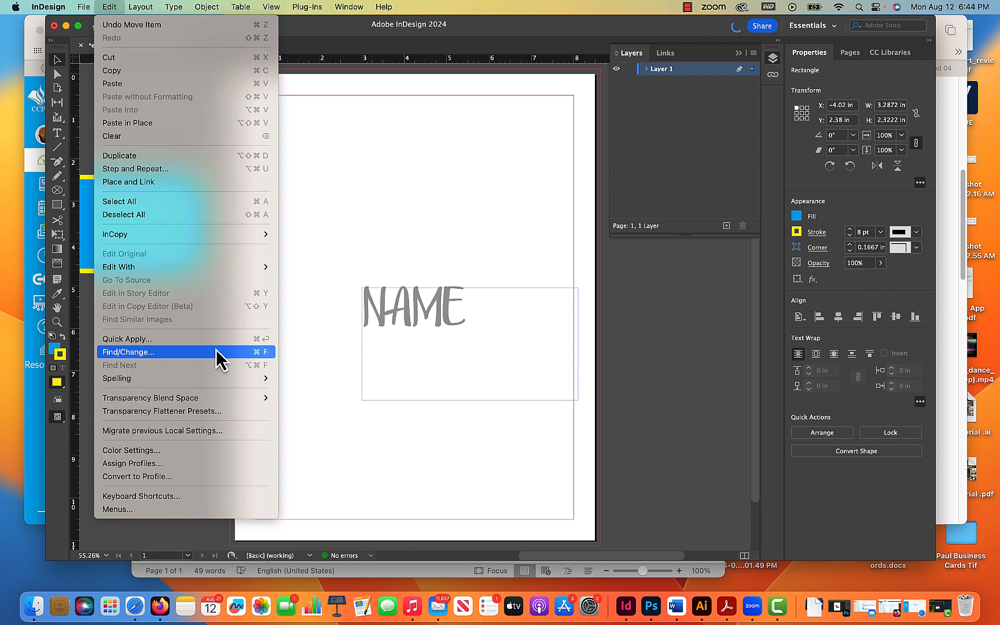
mouse_move(86, 7)
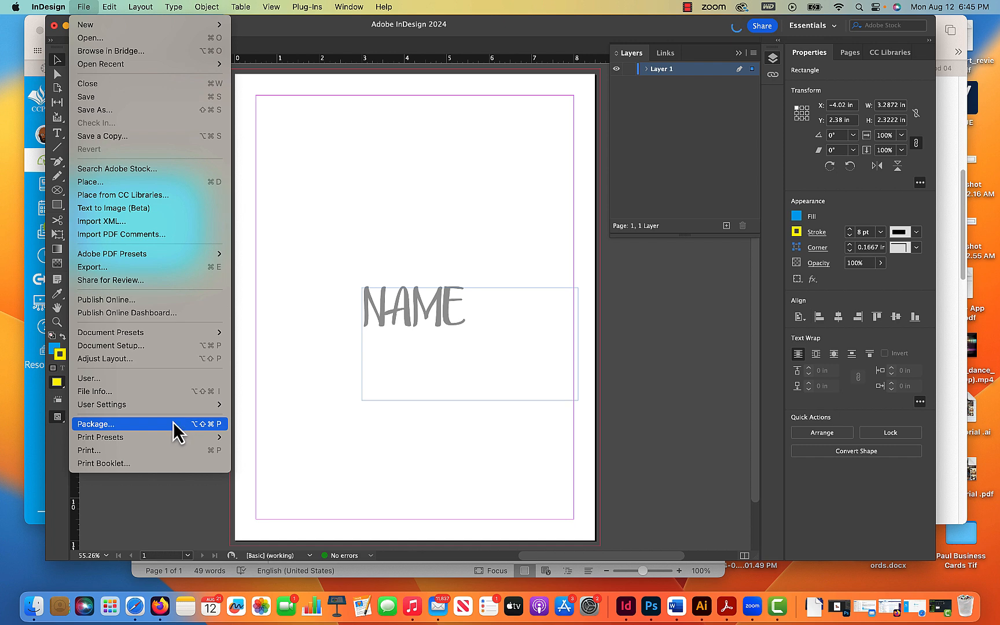
mouse_move(46, 7)
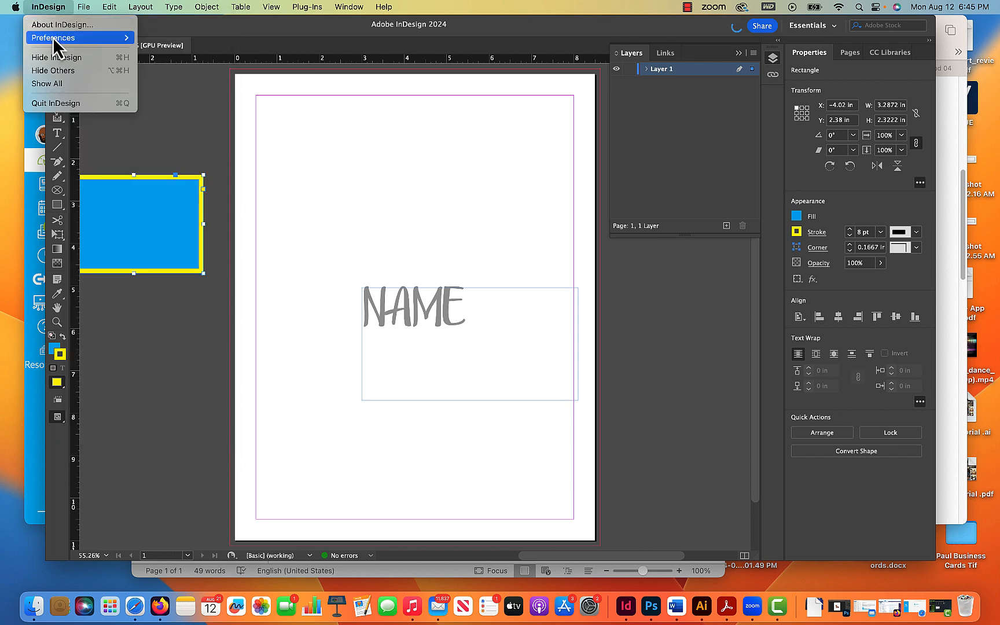
mouse_move(54, 38)
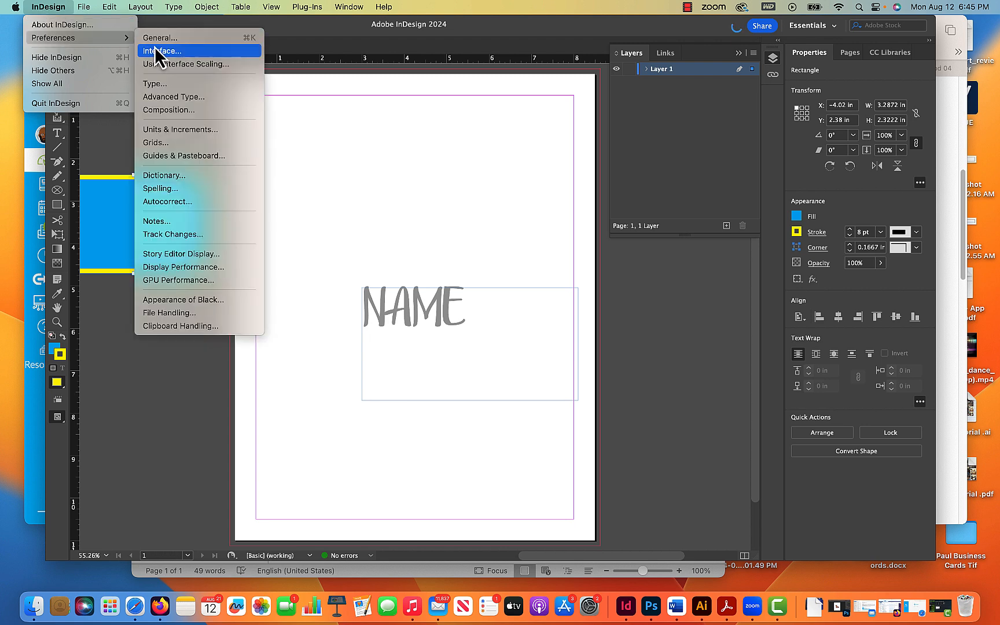
left_click(198, 156)
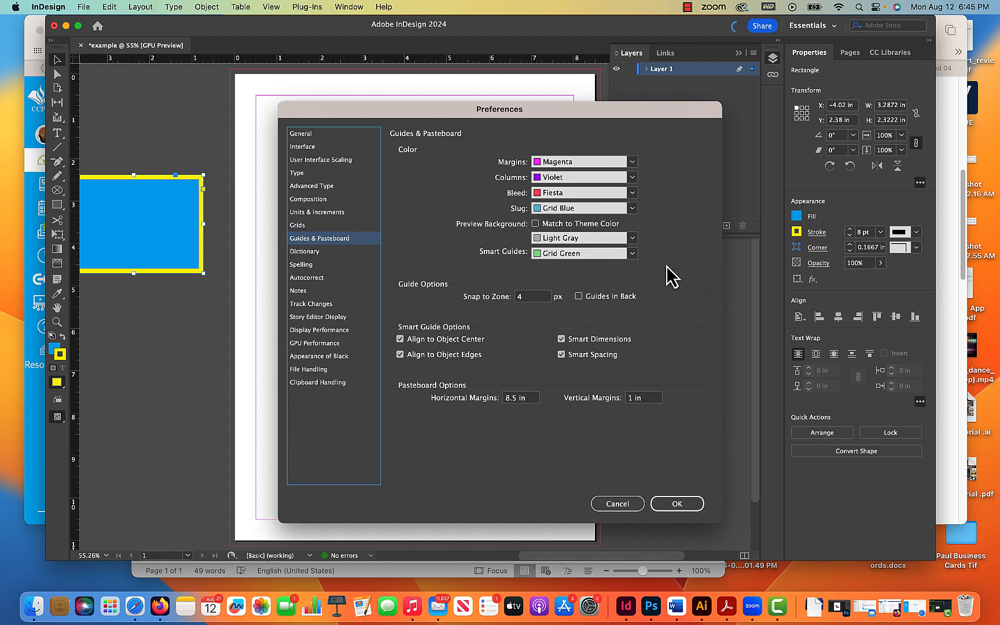
left_click(657, 505)
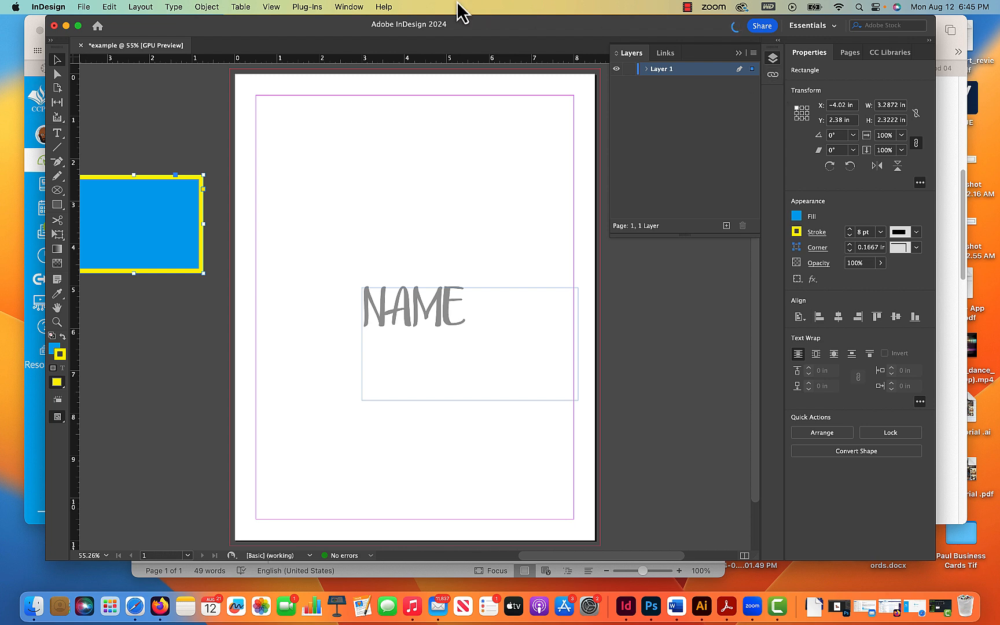
- Open a panel from the Object & Layout window group and dock it beside the Layers panel
left_click(347, 7)
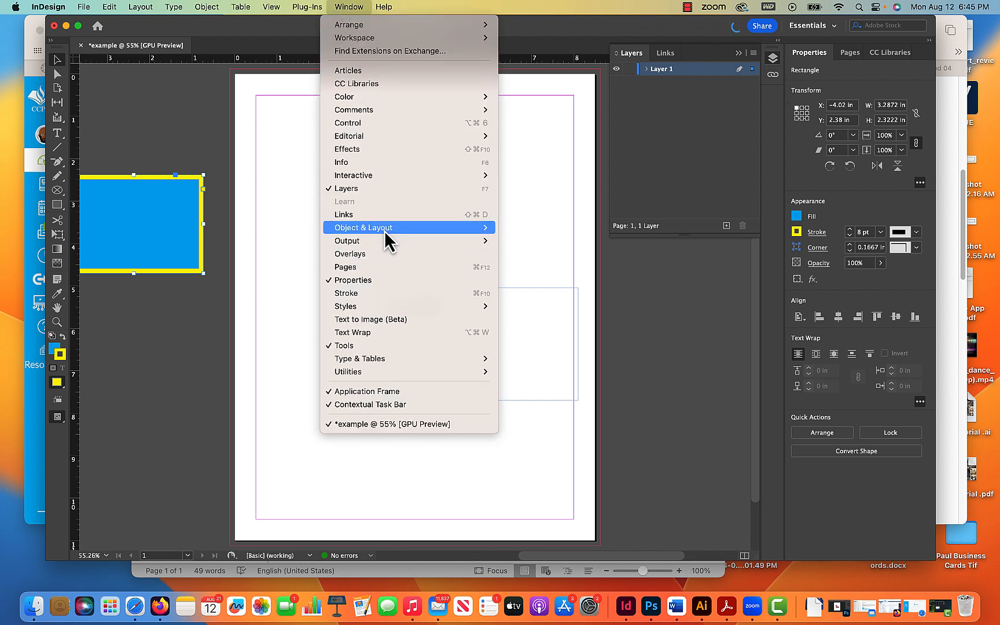
mouse_move(384, 230)
left_click(515, 233)
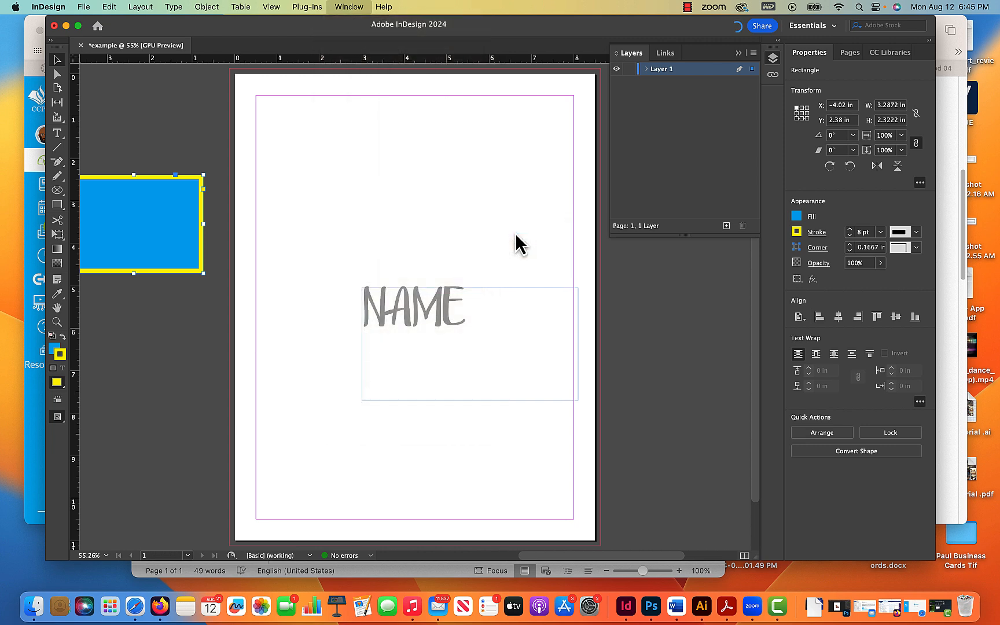
left_click_drag(461, 216, 774, 107)
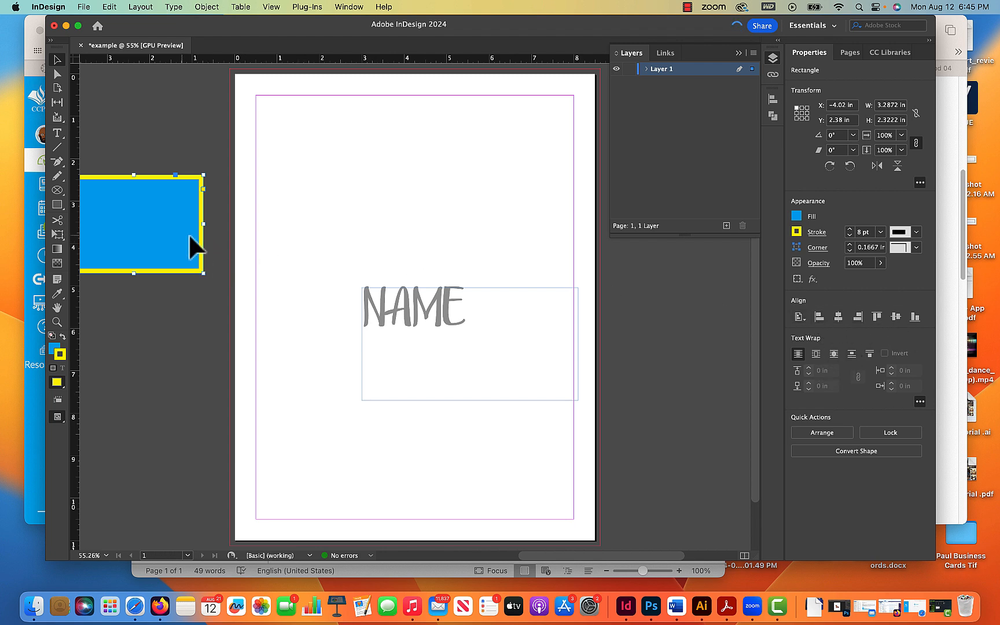
- Move the rectangle back onto the page and drag the NAME frame up onto it
left_click_drag(189, 234, 453, 225)
left_click_drag(458, 318, 464, 268)
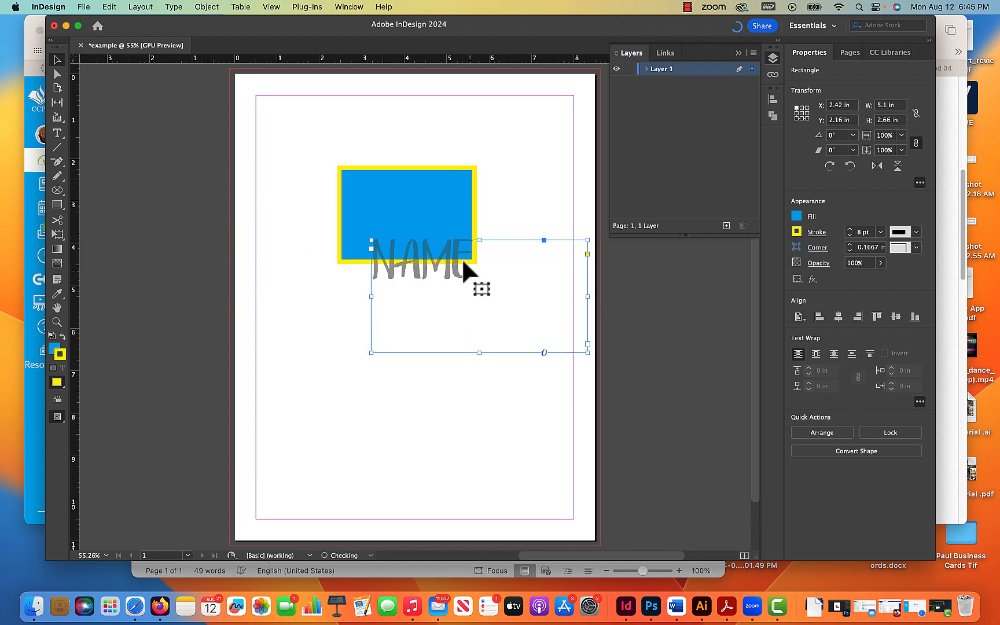
- Select the rectangle together with the NAME frame and align their horizontal and vertical centers
left_click(438, 220, "shift")
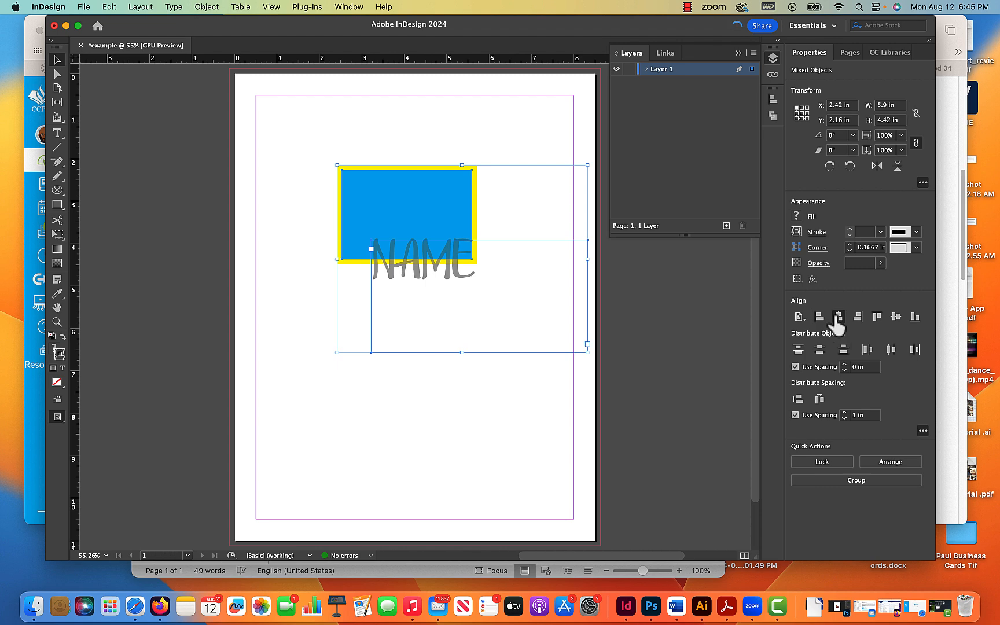
left_click(838, 317)
left_click(896, 317)
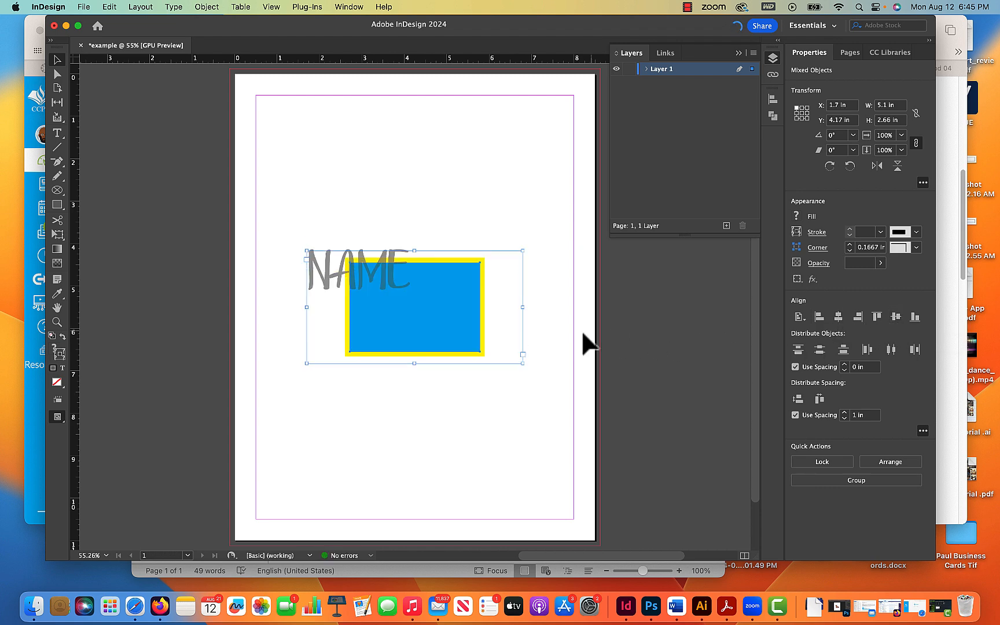
- Reselect the rectangle and the NAME frame together and center the text on the rectangle horizontally and vertically
left_click(529, 391)
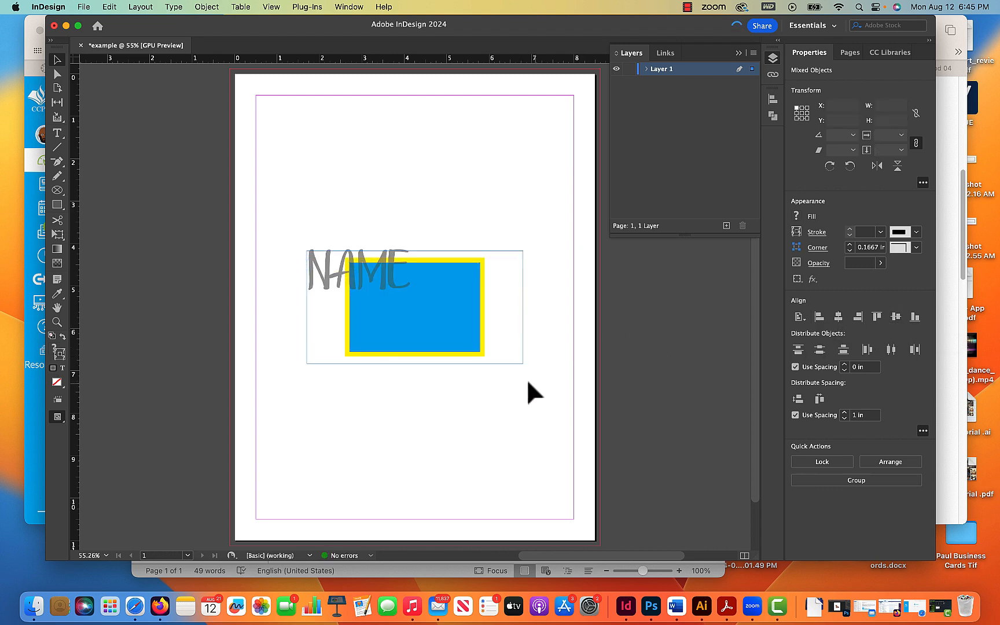
left_click(368, 250)
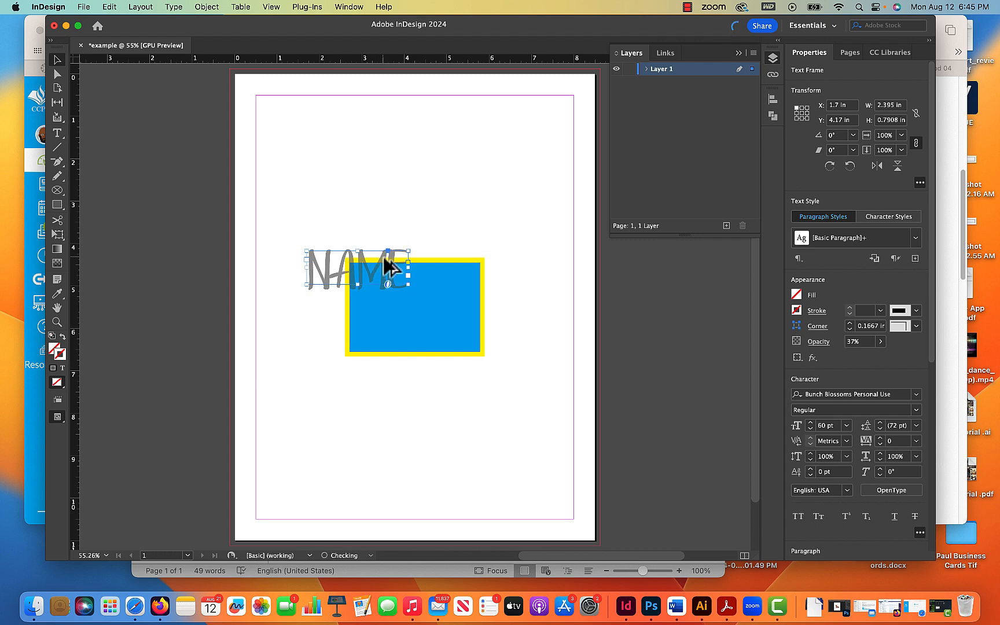
left_click_drag(495, 226, 364, 397)
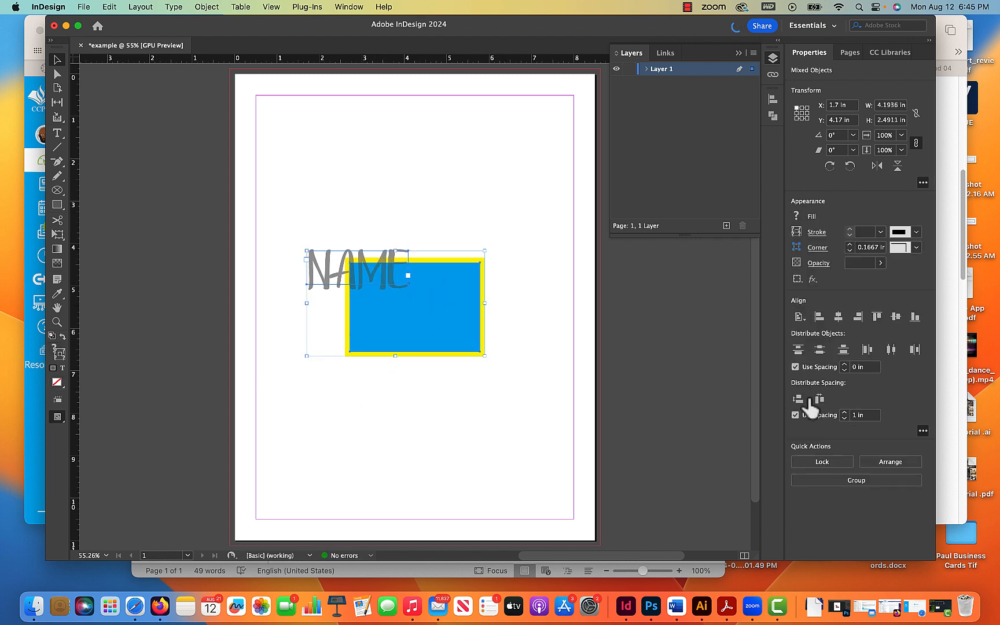
left_click(896, 318)
left_click(838, 318)
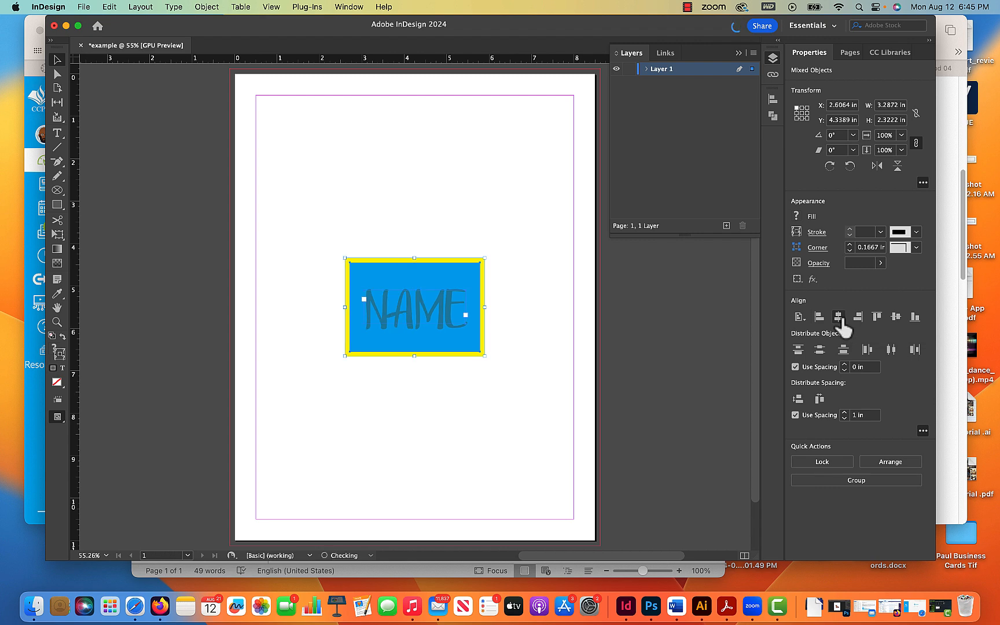
- Open the Align and Pathfinder controls, then select the rectangle and the NAME frame in turn
left_click(559, 334)
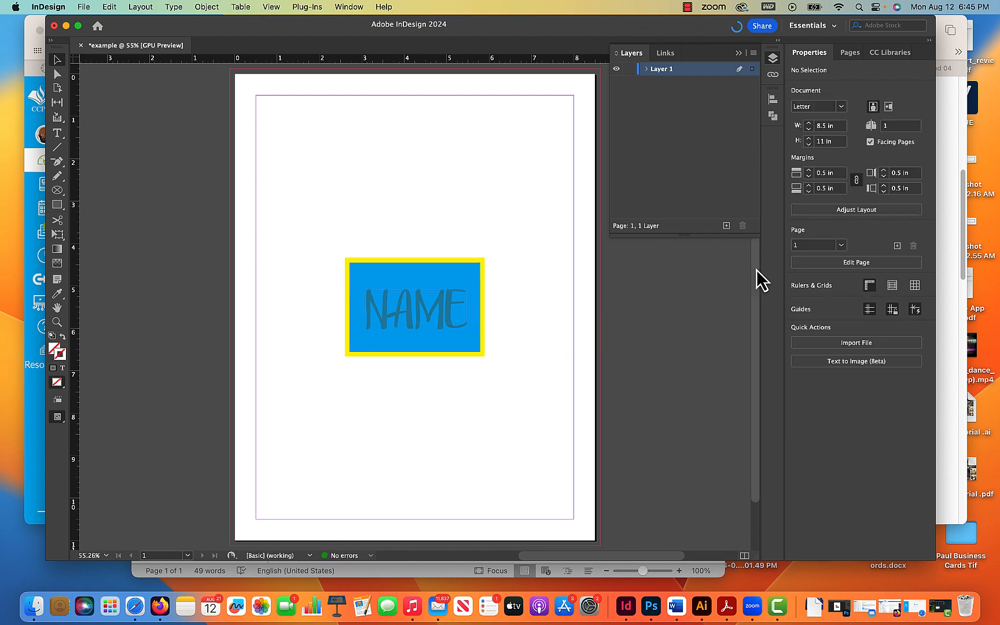
left_click(775, 114)
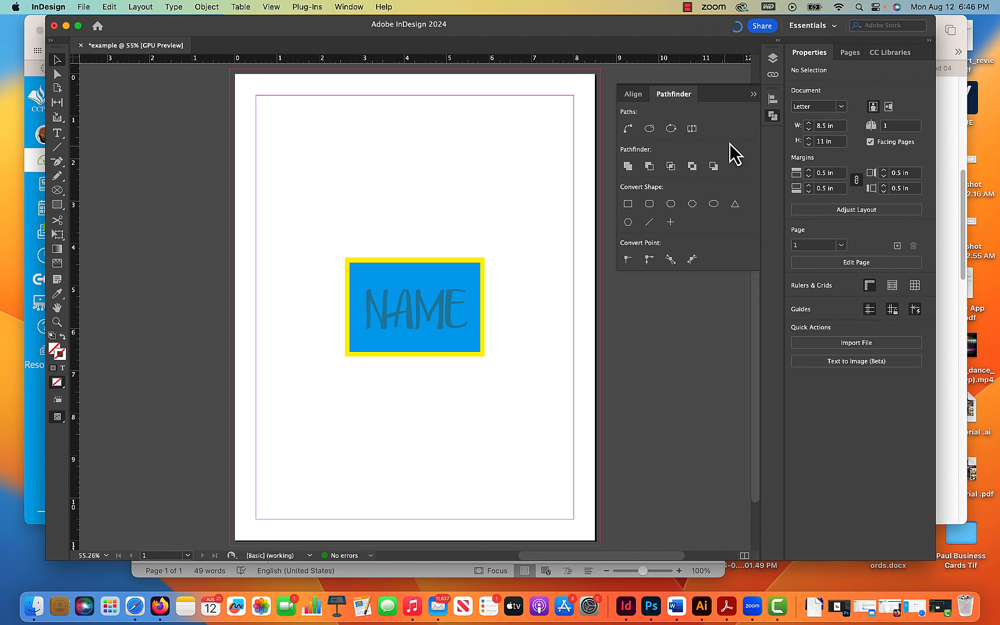
left_click(460, 271)
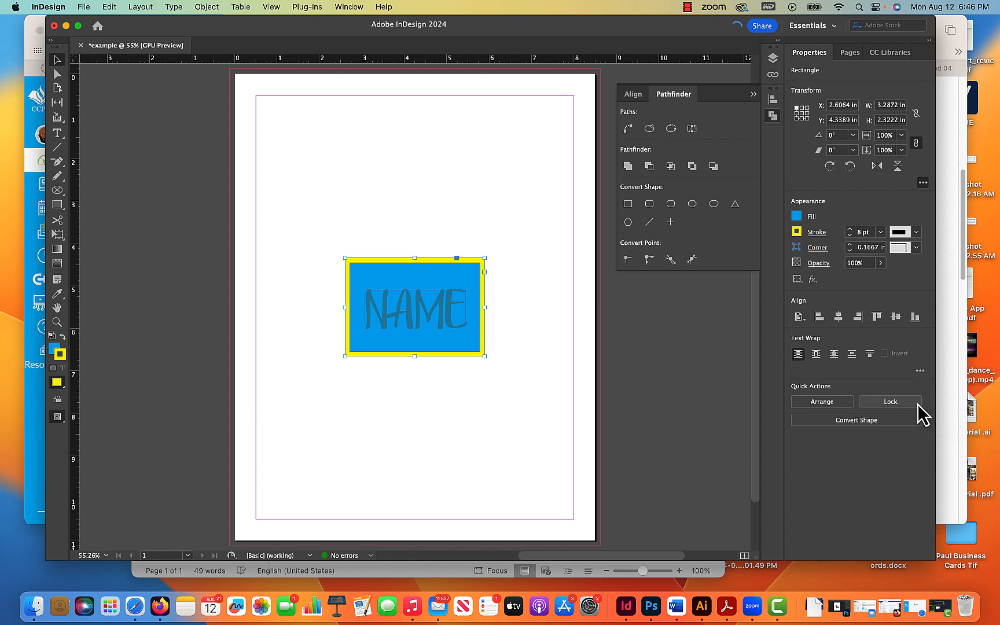
left_click(485, 344)
left_click(440, 312)
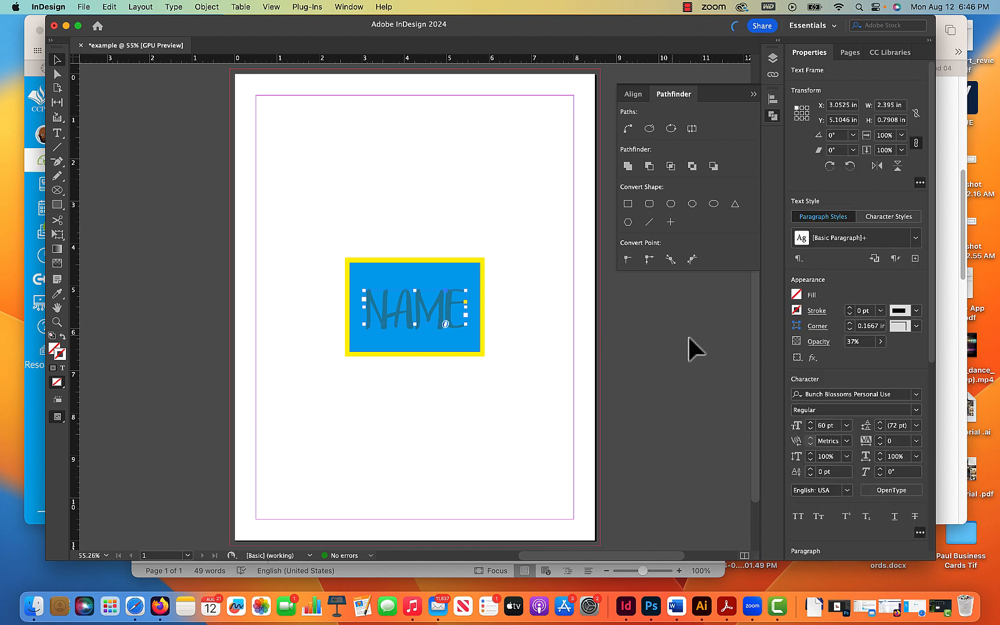
- Inspect the NAME frame's extra character and paragraph options in the properties
left_click(920, 532)
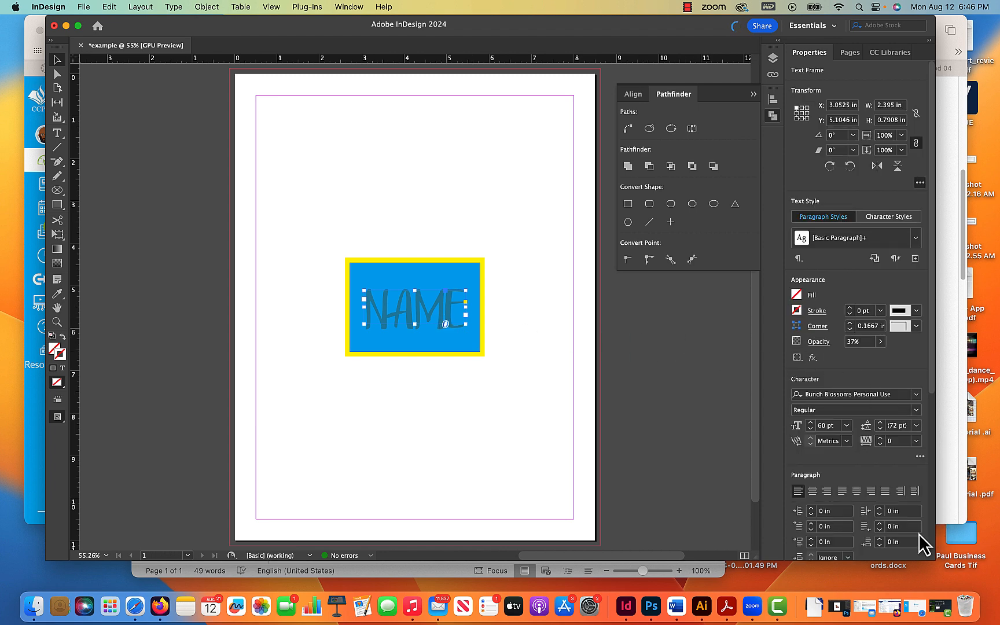
scroll(912, 523, "down", 3)
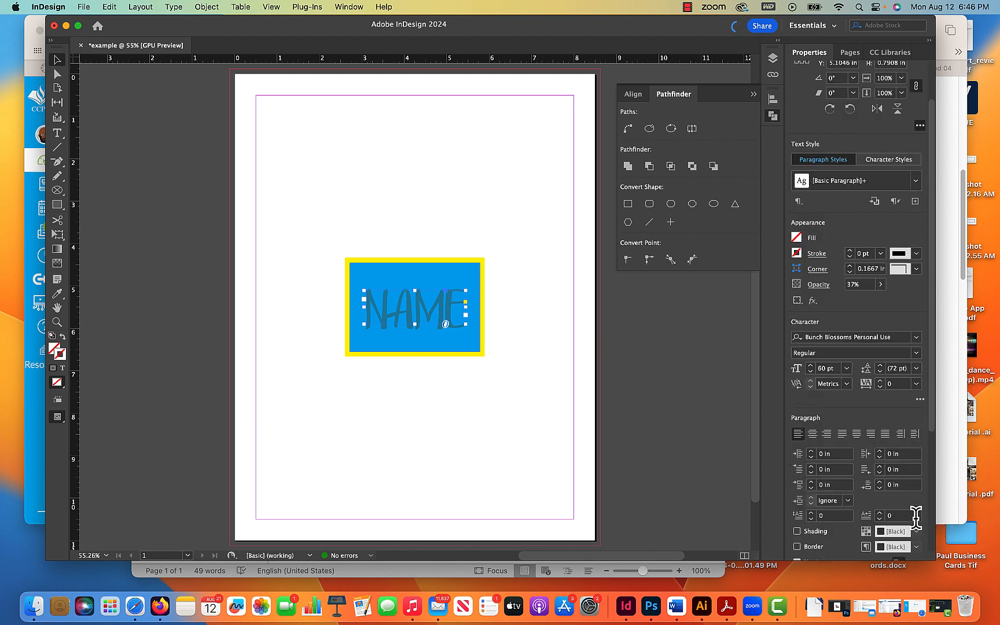
left_click(919, 399)
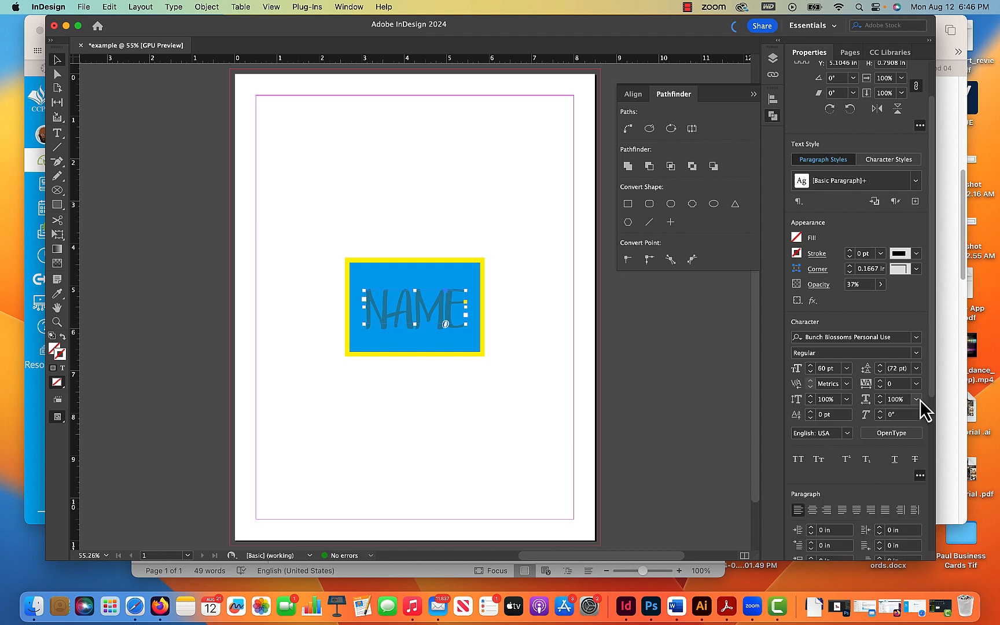
scroll(920, 446, "up", 1)
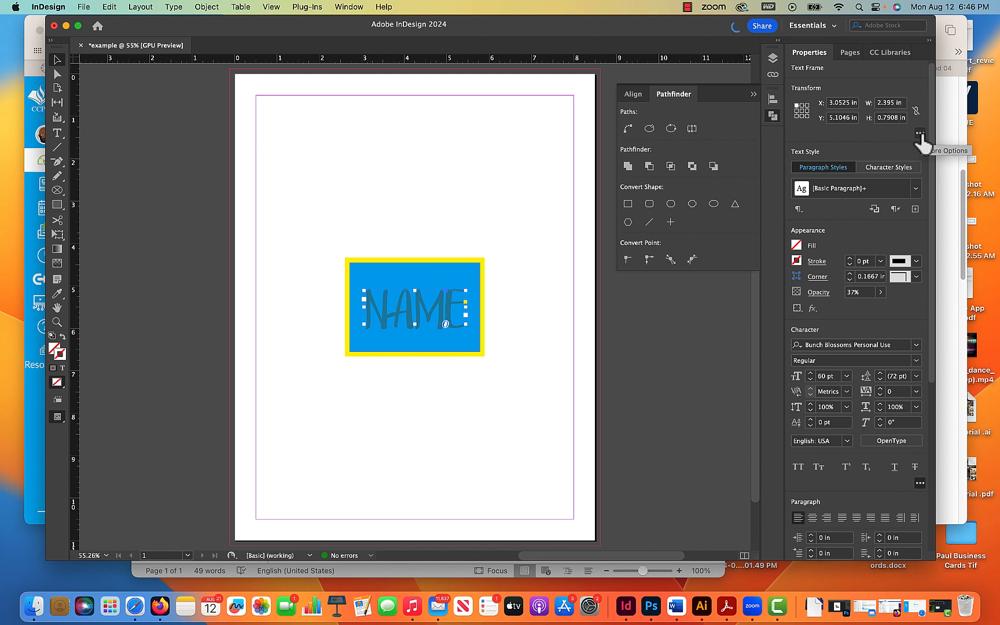
scroll(919, 144, "up", 5)
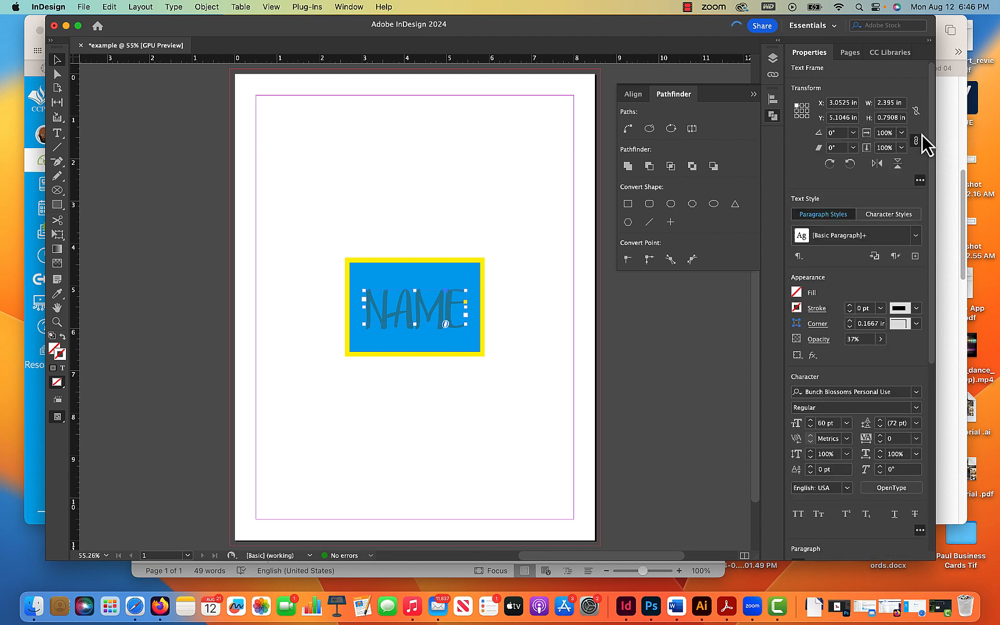
left_click(536, 357)
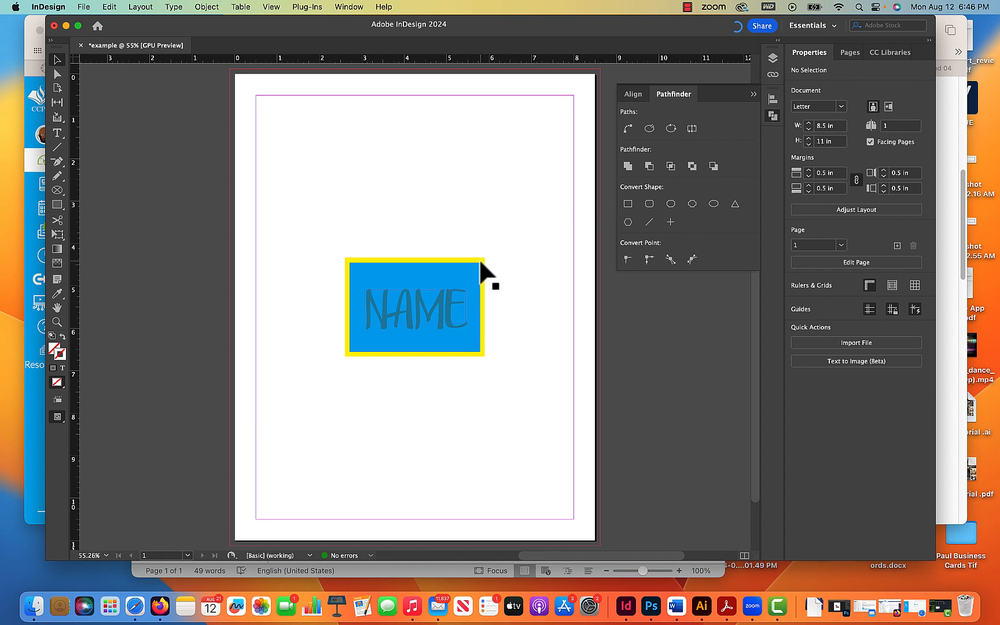
- Add a second page to the document from the page thumbnails
left_click(850, 53)
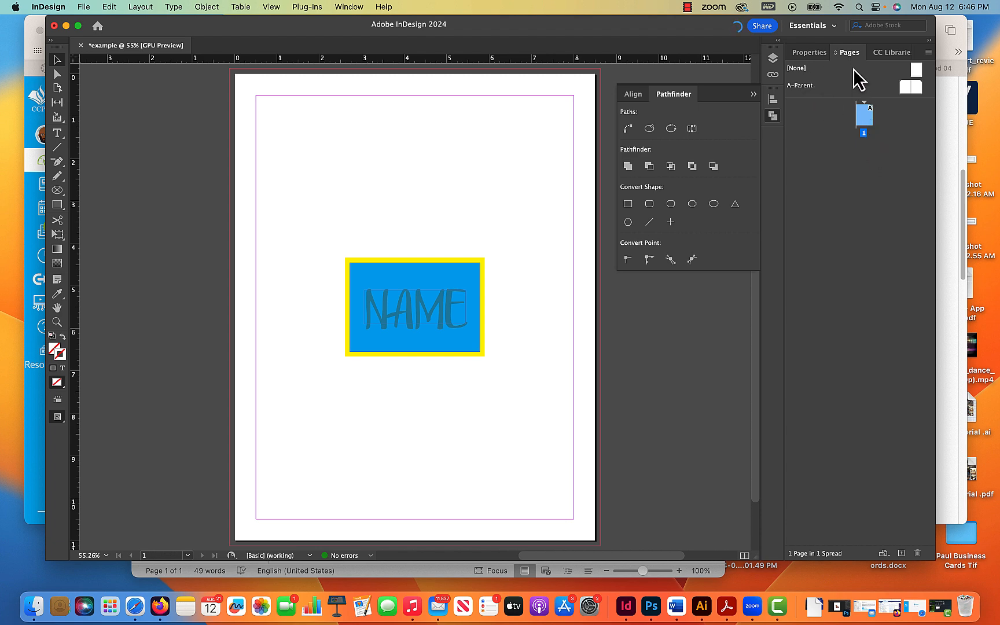
left_click_drag(860, 92, 863, 102)
left_click(901, 553)
left_click_drag(848, 158, 870, 134)
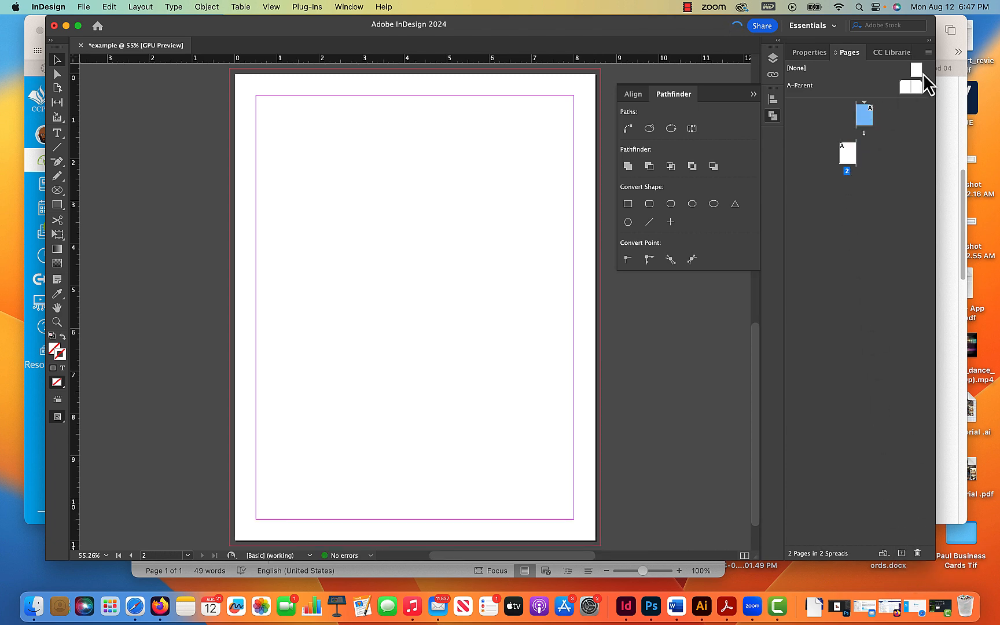
- Set the section's page numbering to start at 2
left_click(928, 53)
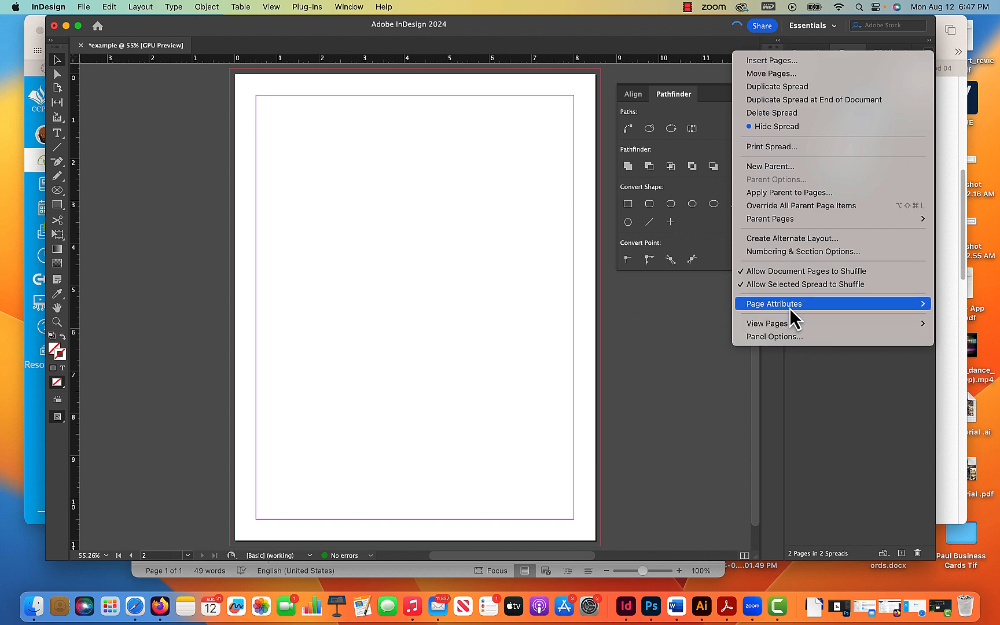
mouse_move(791, 311)
left_click(804, 252)
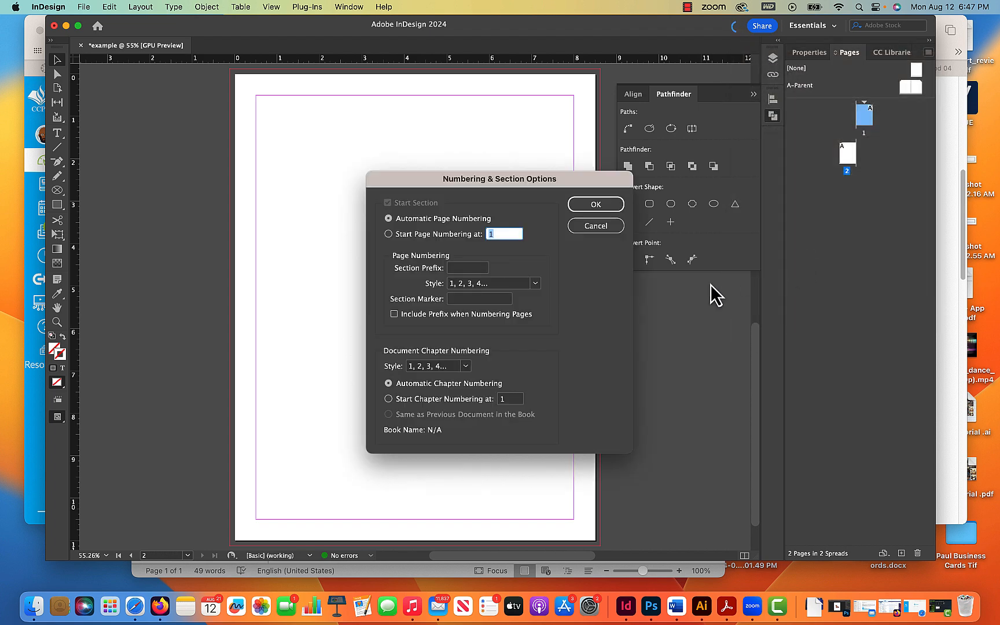
left_click(391, 234)
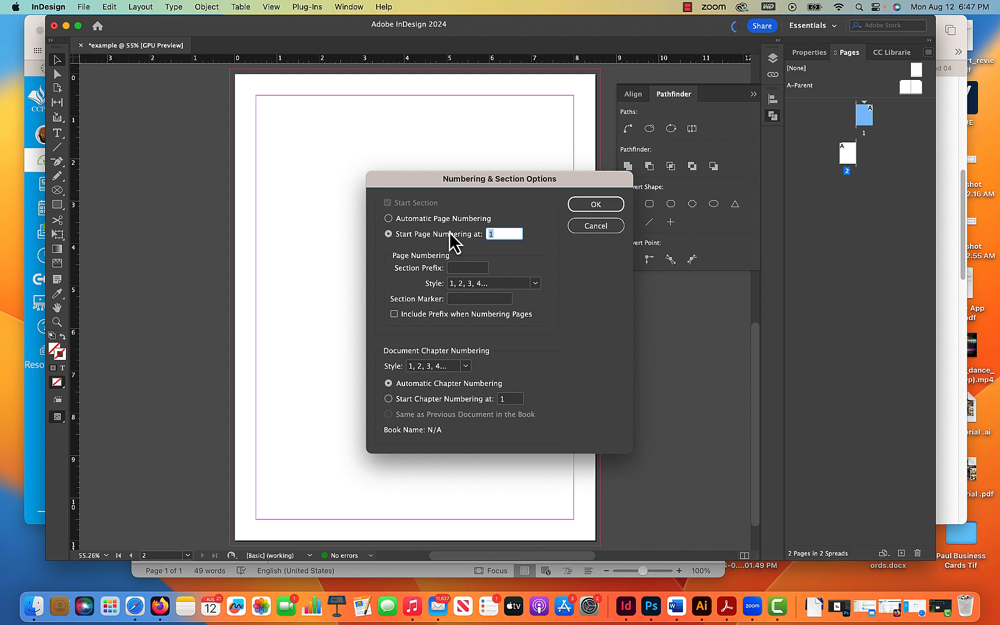
type("2")
left_click(596, 205)
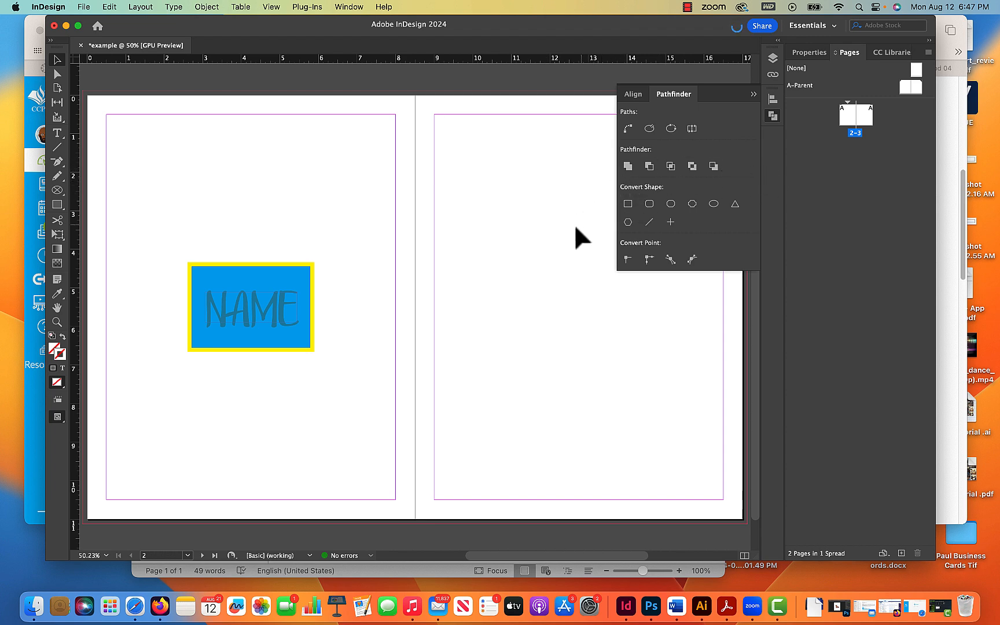
- Examine the page list and the preflight menu in the status bar
left_click(188, 555)
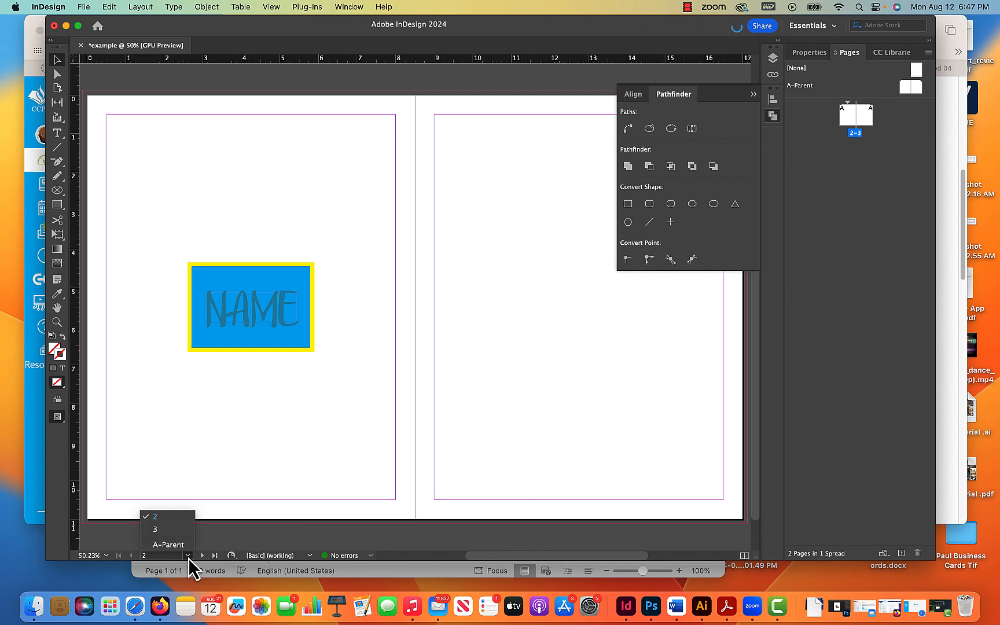
left_click(188, 555)
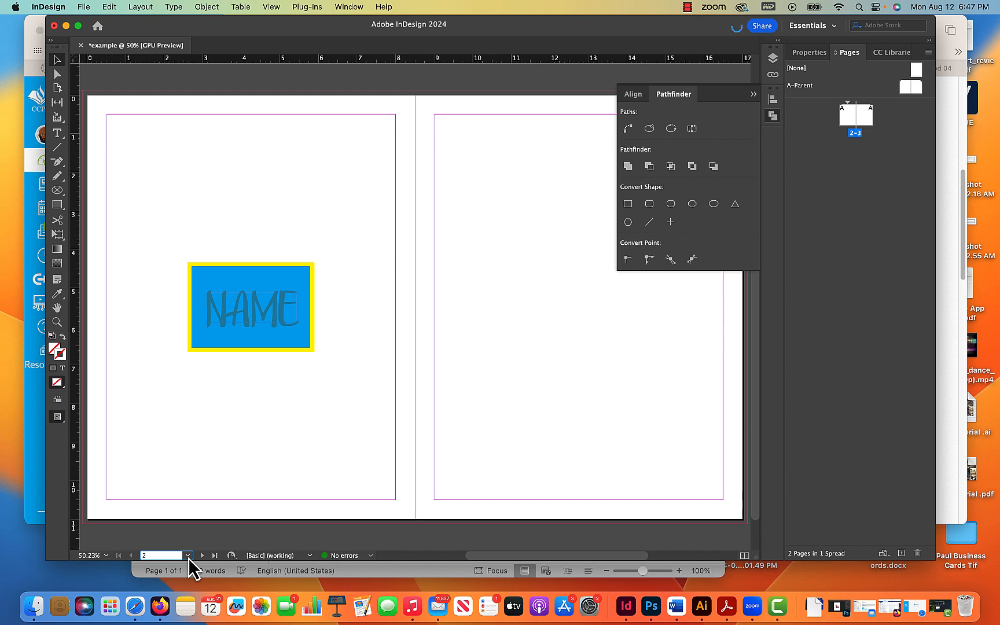
left_click(188, 556)
left_click(188, 556)
left_click(188, 556)
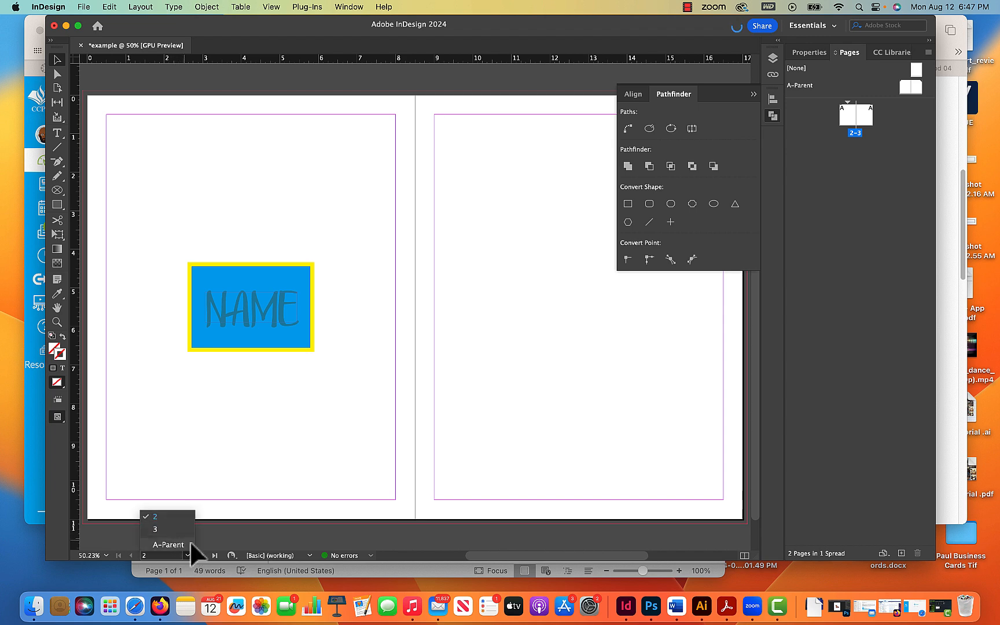
left_click(369, 555)
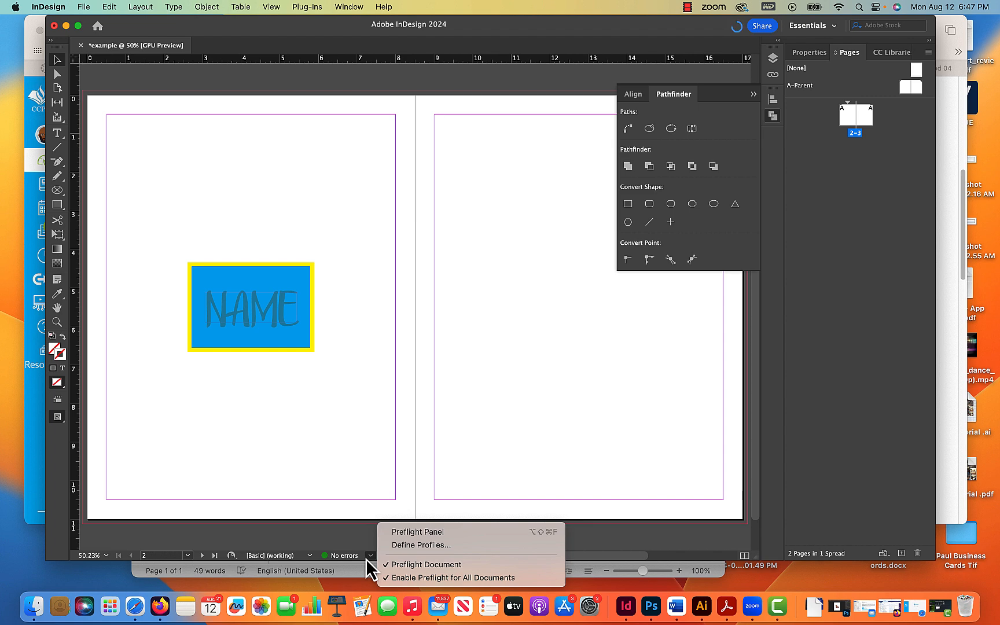
left_click(359, 454)
- Shrink the NAME text frame so its text overflows
left_click(290, 320)
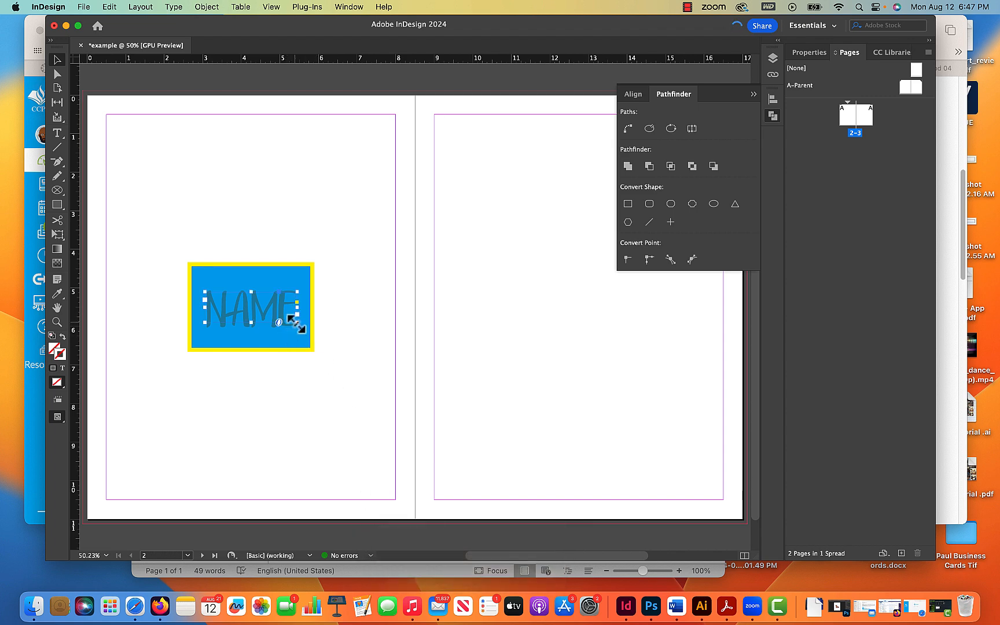
left_click_drag(297, 324, 259, 313)
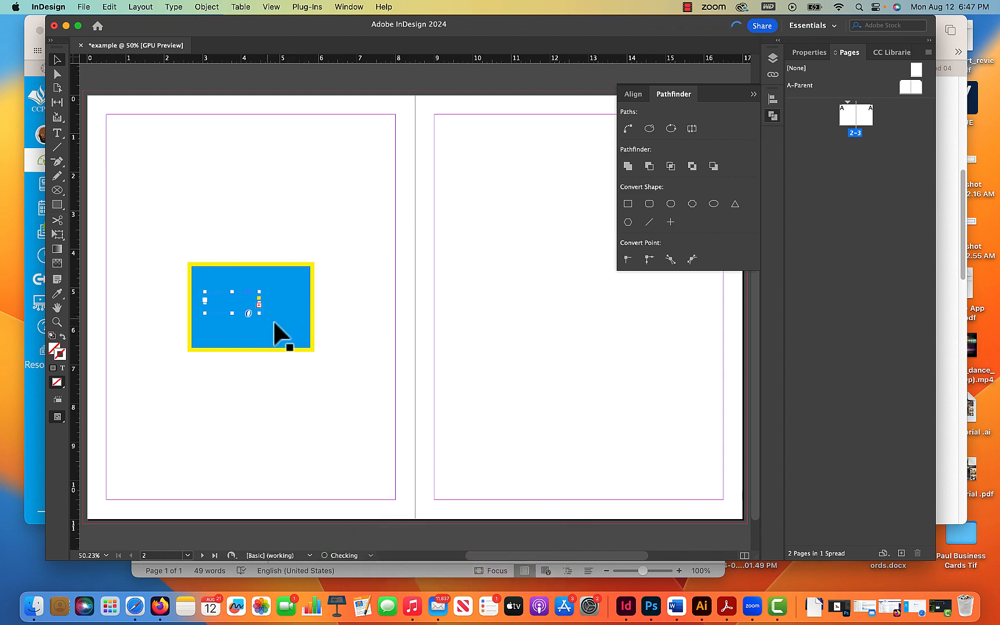
left_click(348, 466)
- Review the preflight error menu and the preflight profile options
left_click(370, 555)
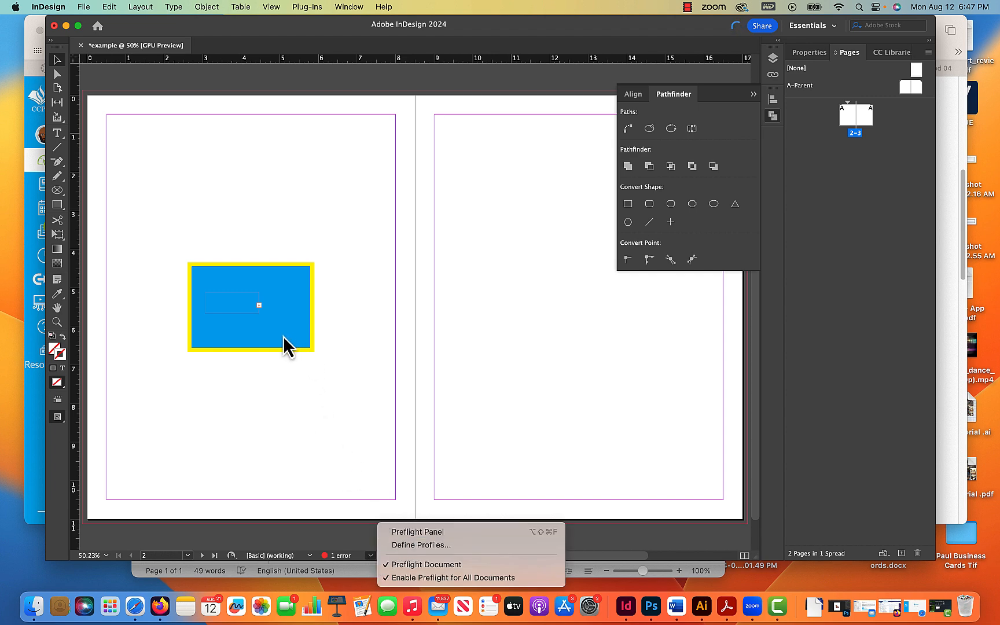
left_click(298, 512)
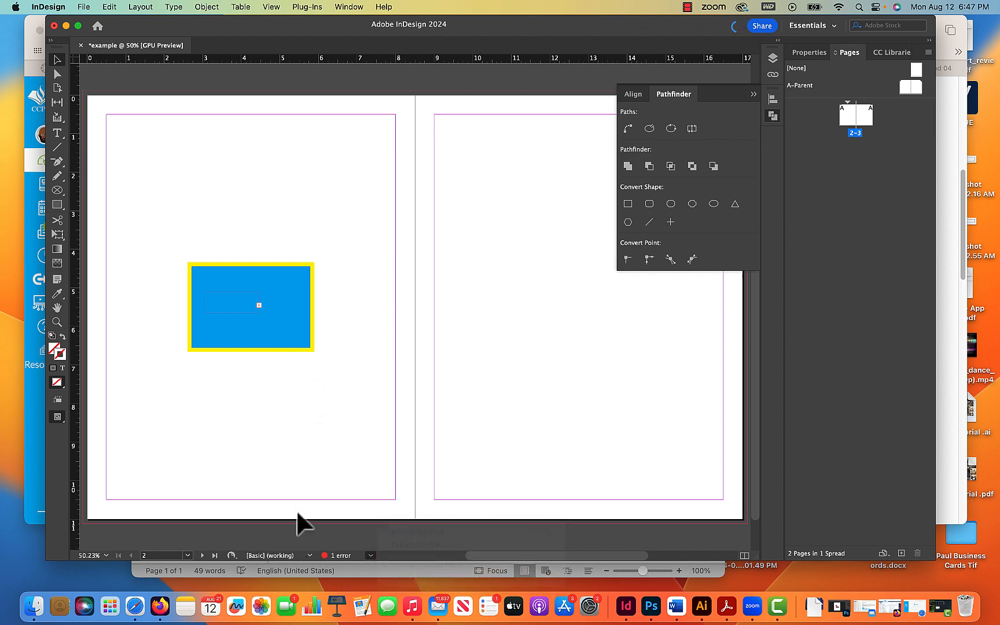
left_click(305, 556)
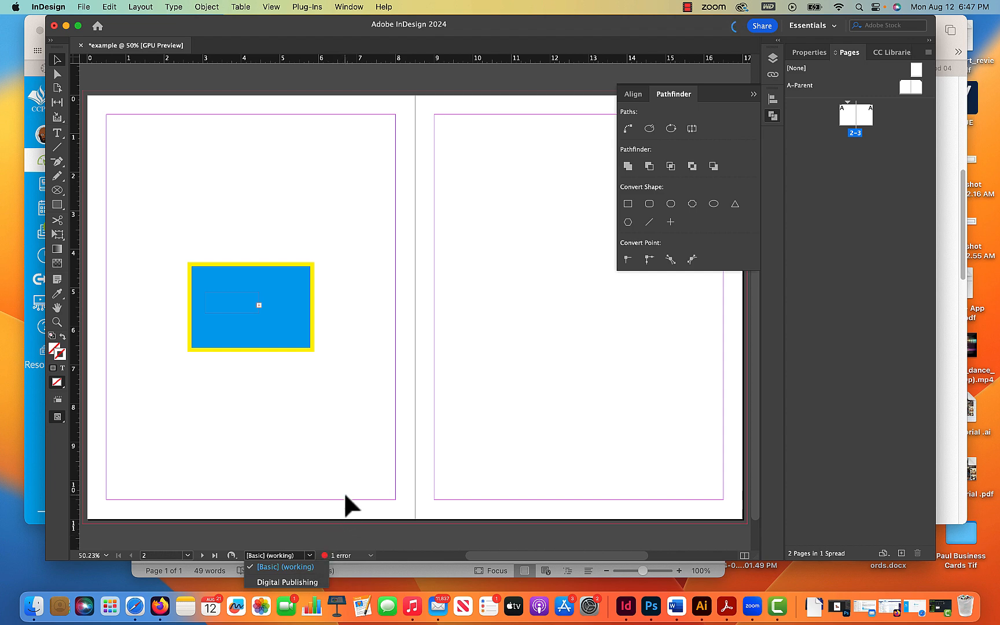
left_click(342, 509)
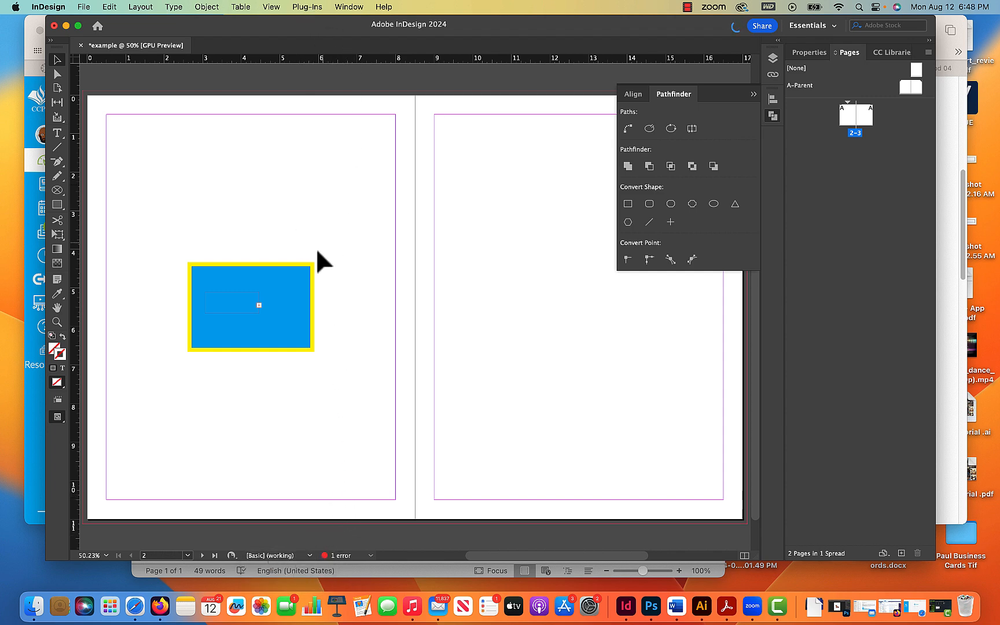
- Enlarge the NAME text frame so its text fits again
left_click(254, 309)
left_click_drag(253, 309, 299, 339)
- Switch the workspace to Digital Publishing
left_click(833, 27)
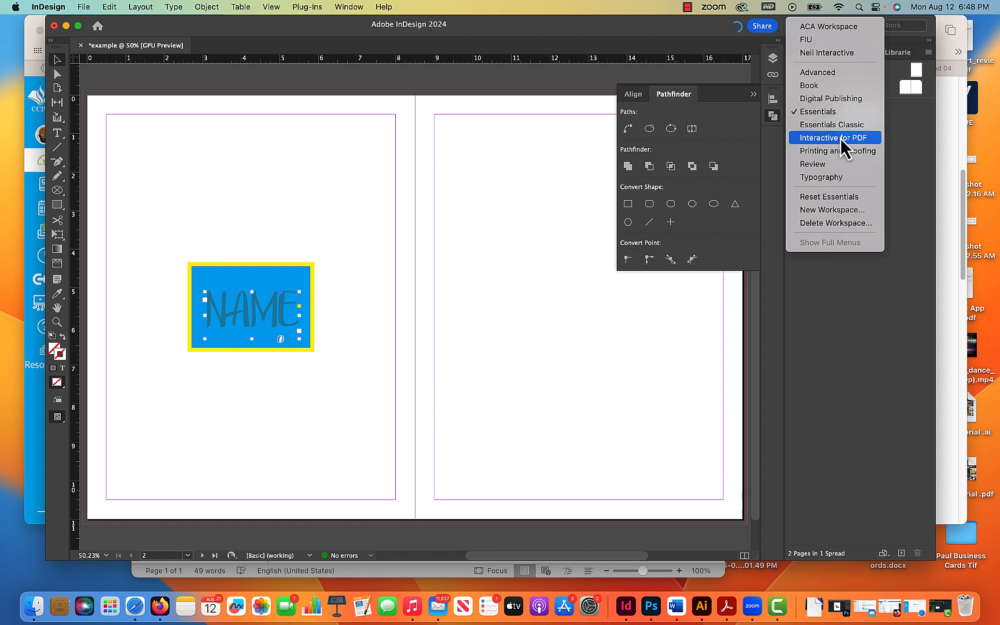
left_click(827, 112)
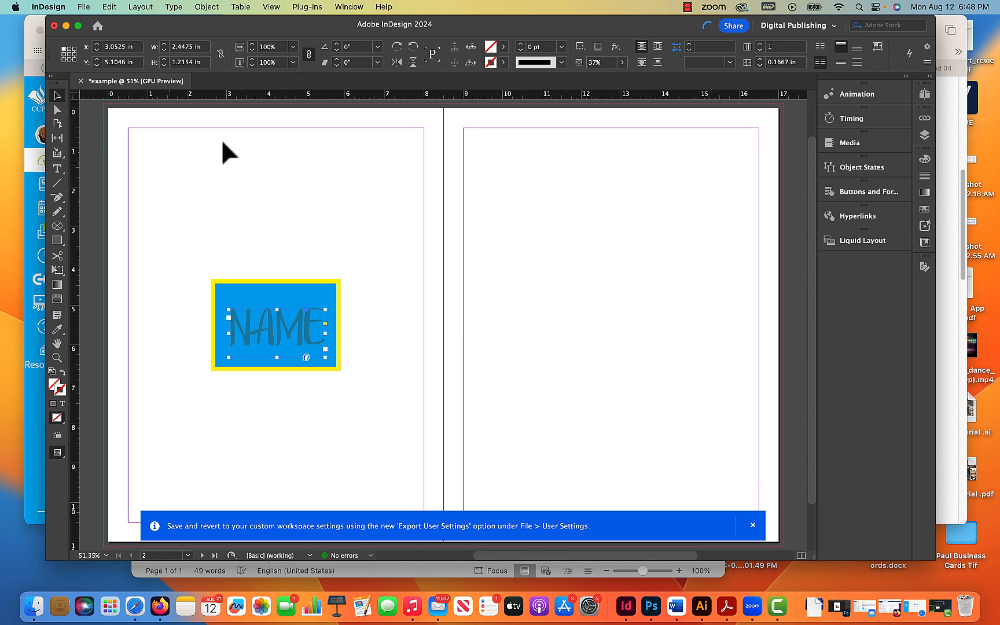
- Scale the NAME text frame to 175%
left_click(294, 60)
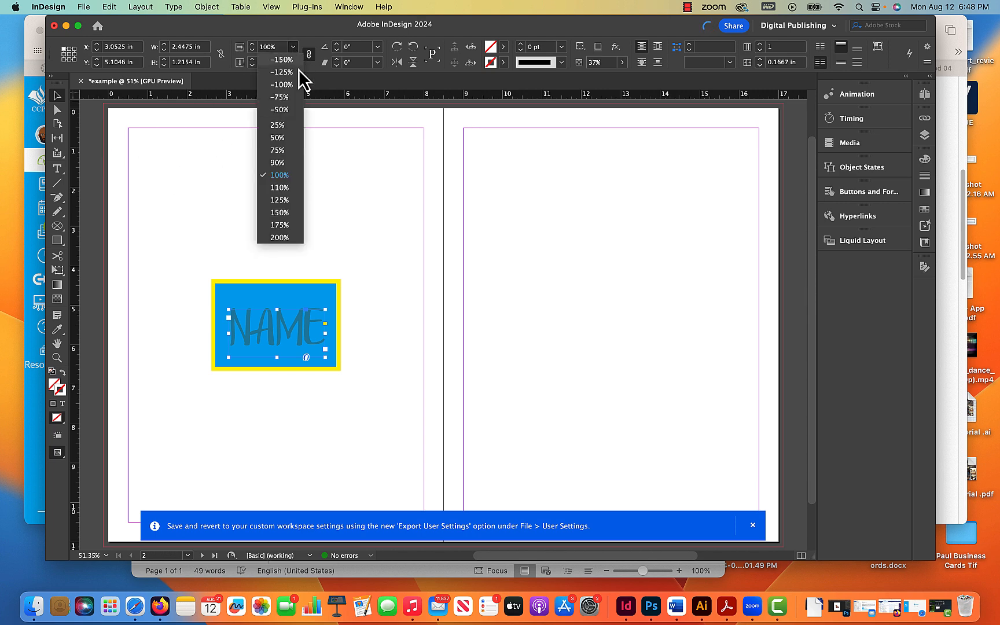
left_click(289, 229)
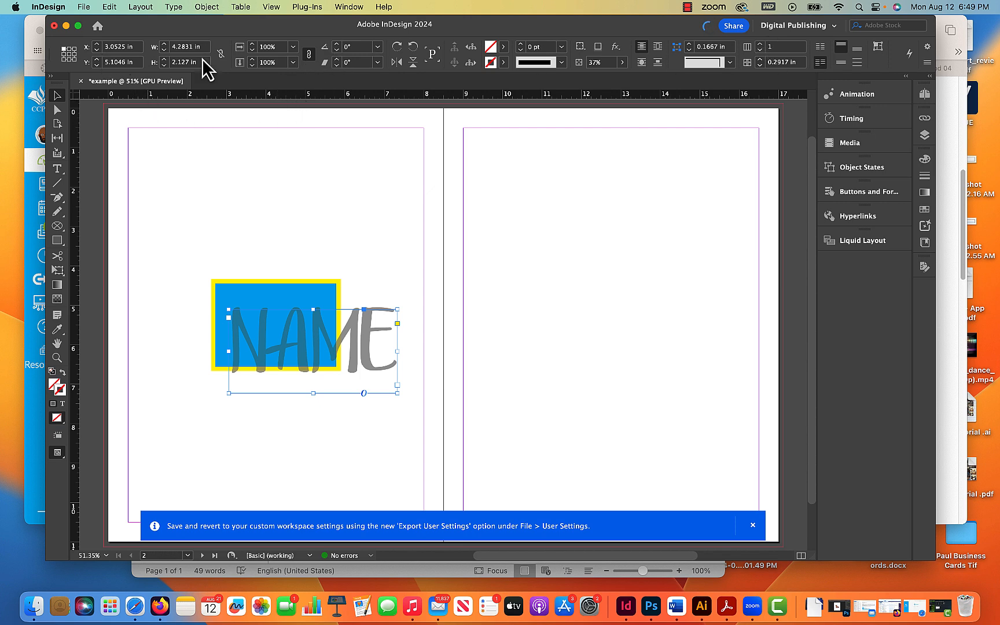
- Pick the Type tool to start a new text frame
left_click(57, 168)
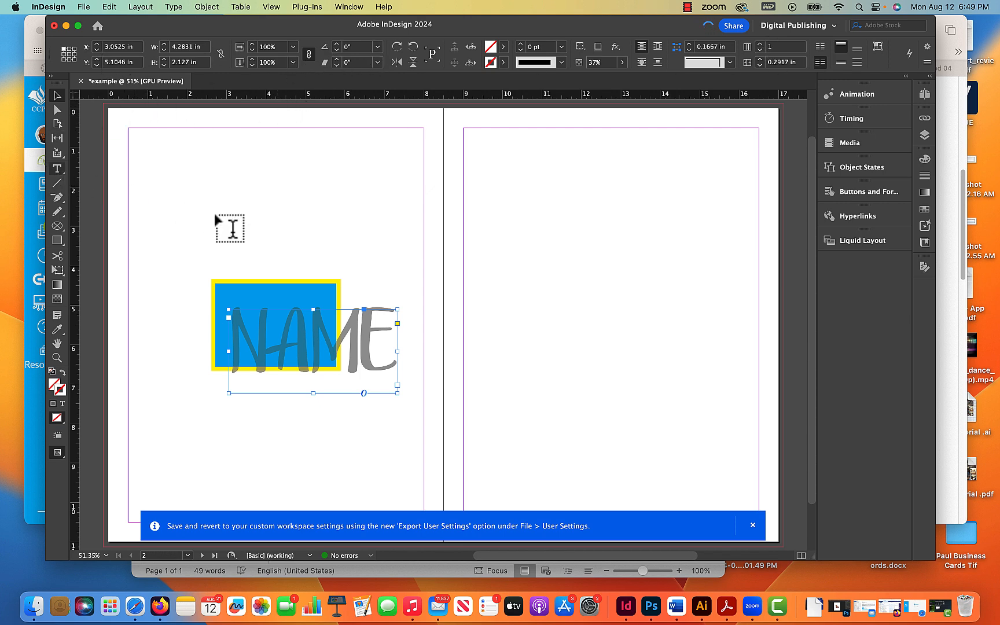